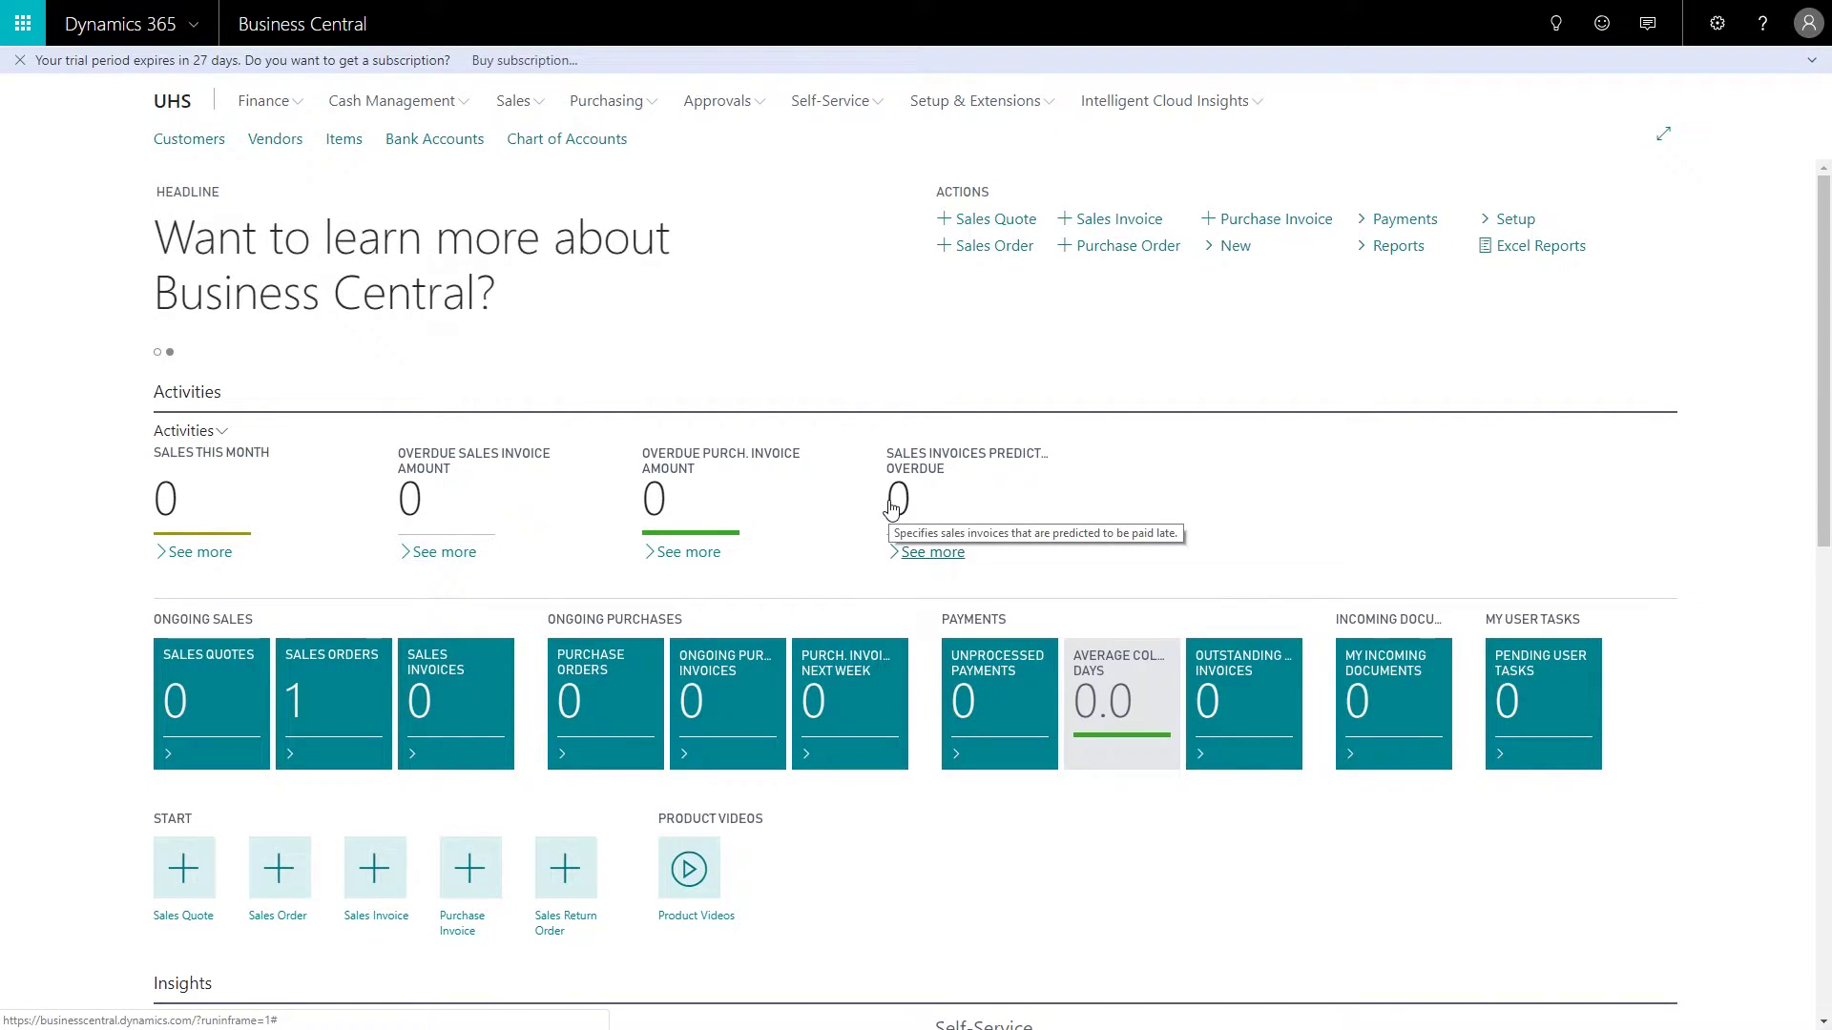
Step: Search 'smtp m' in Tell me and open the SMTP Mail Setup page
click(1556, 36)
text(s)
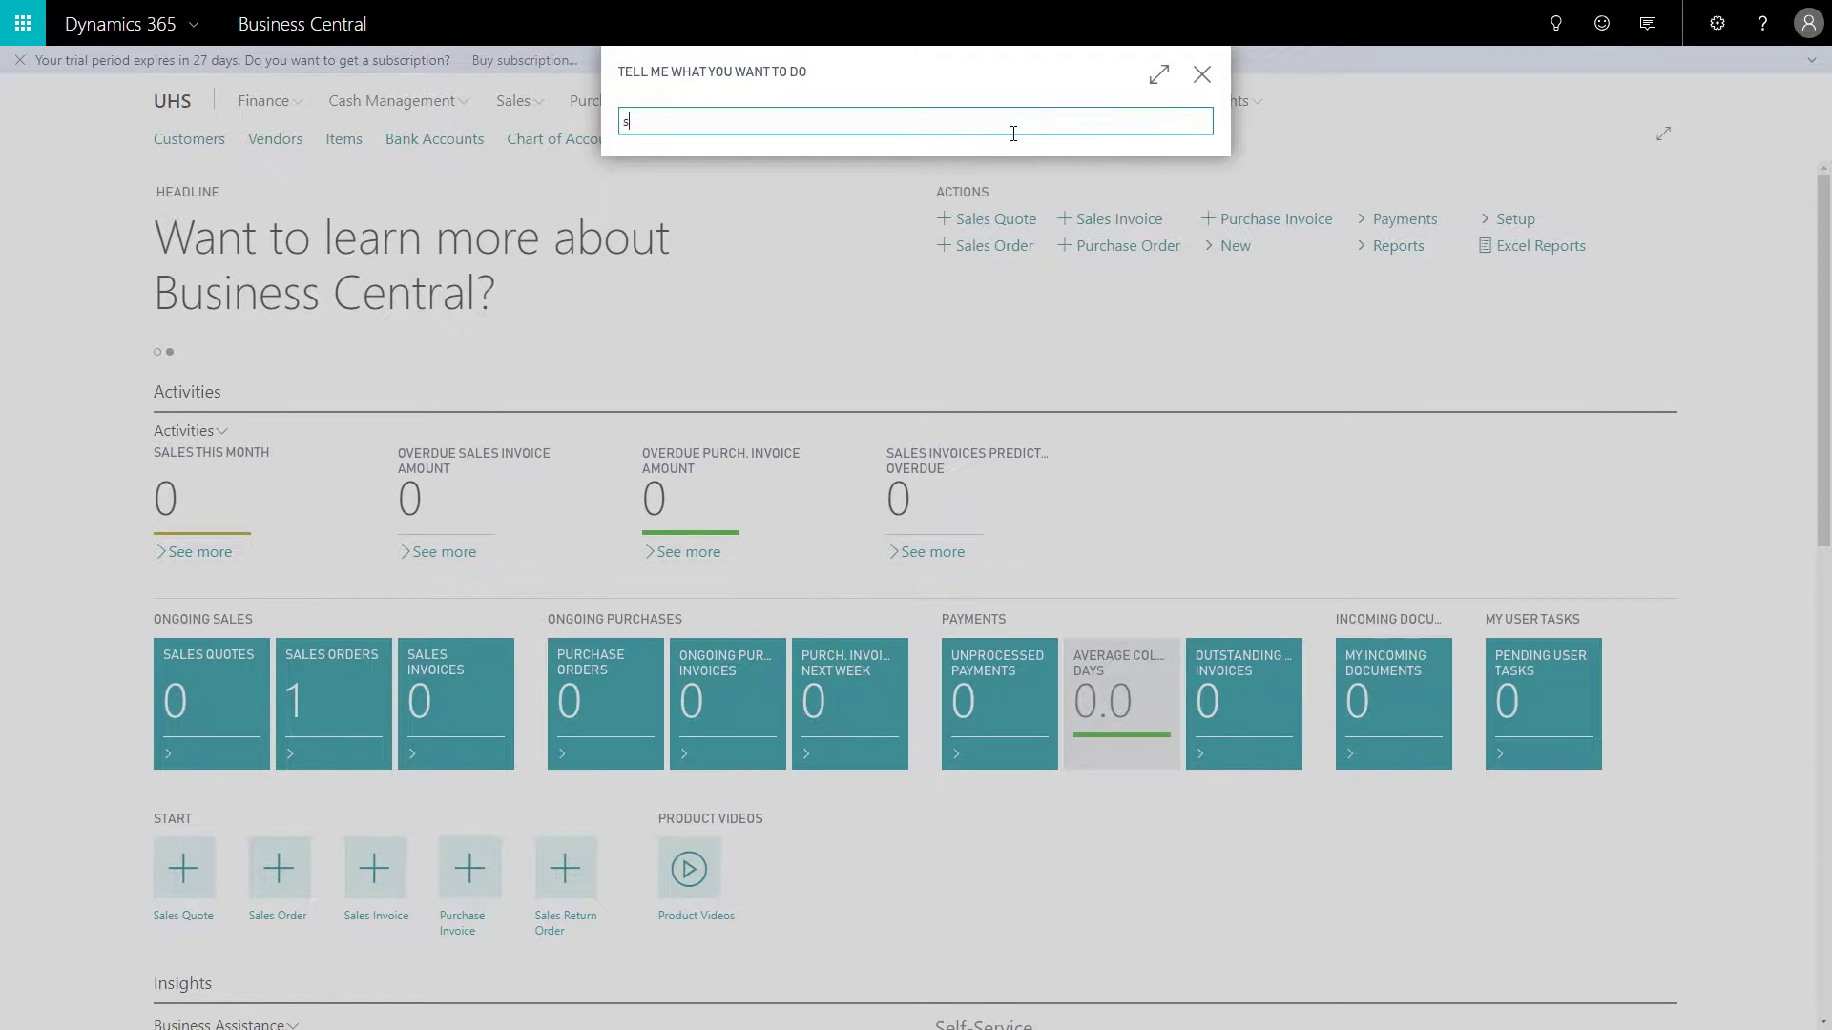
text(mtp m)
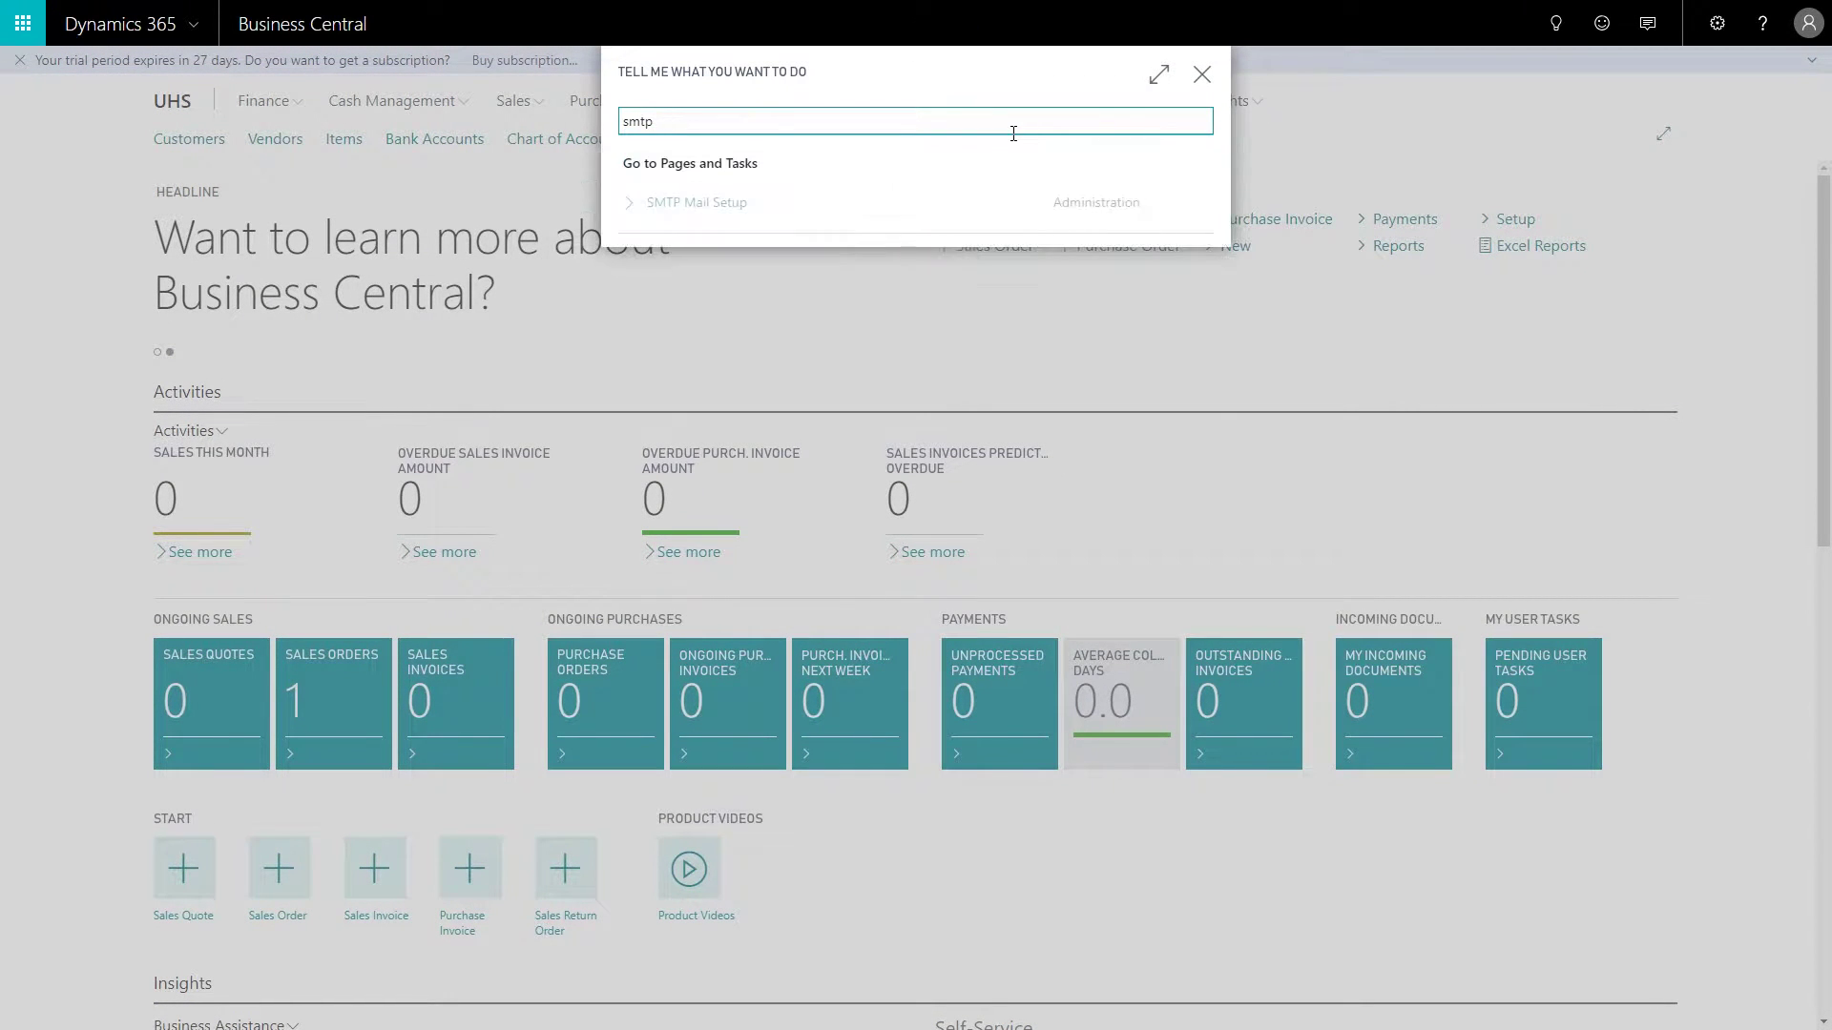
click(694, 216)
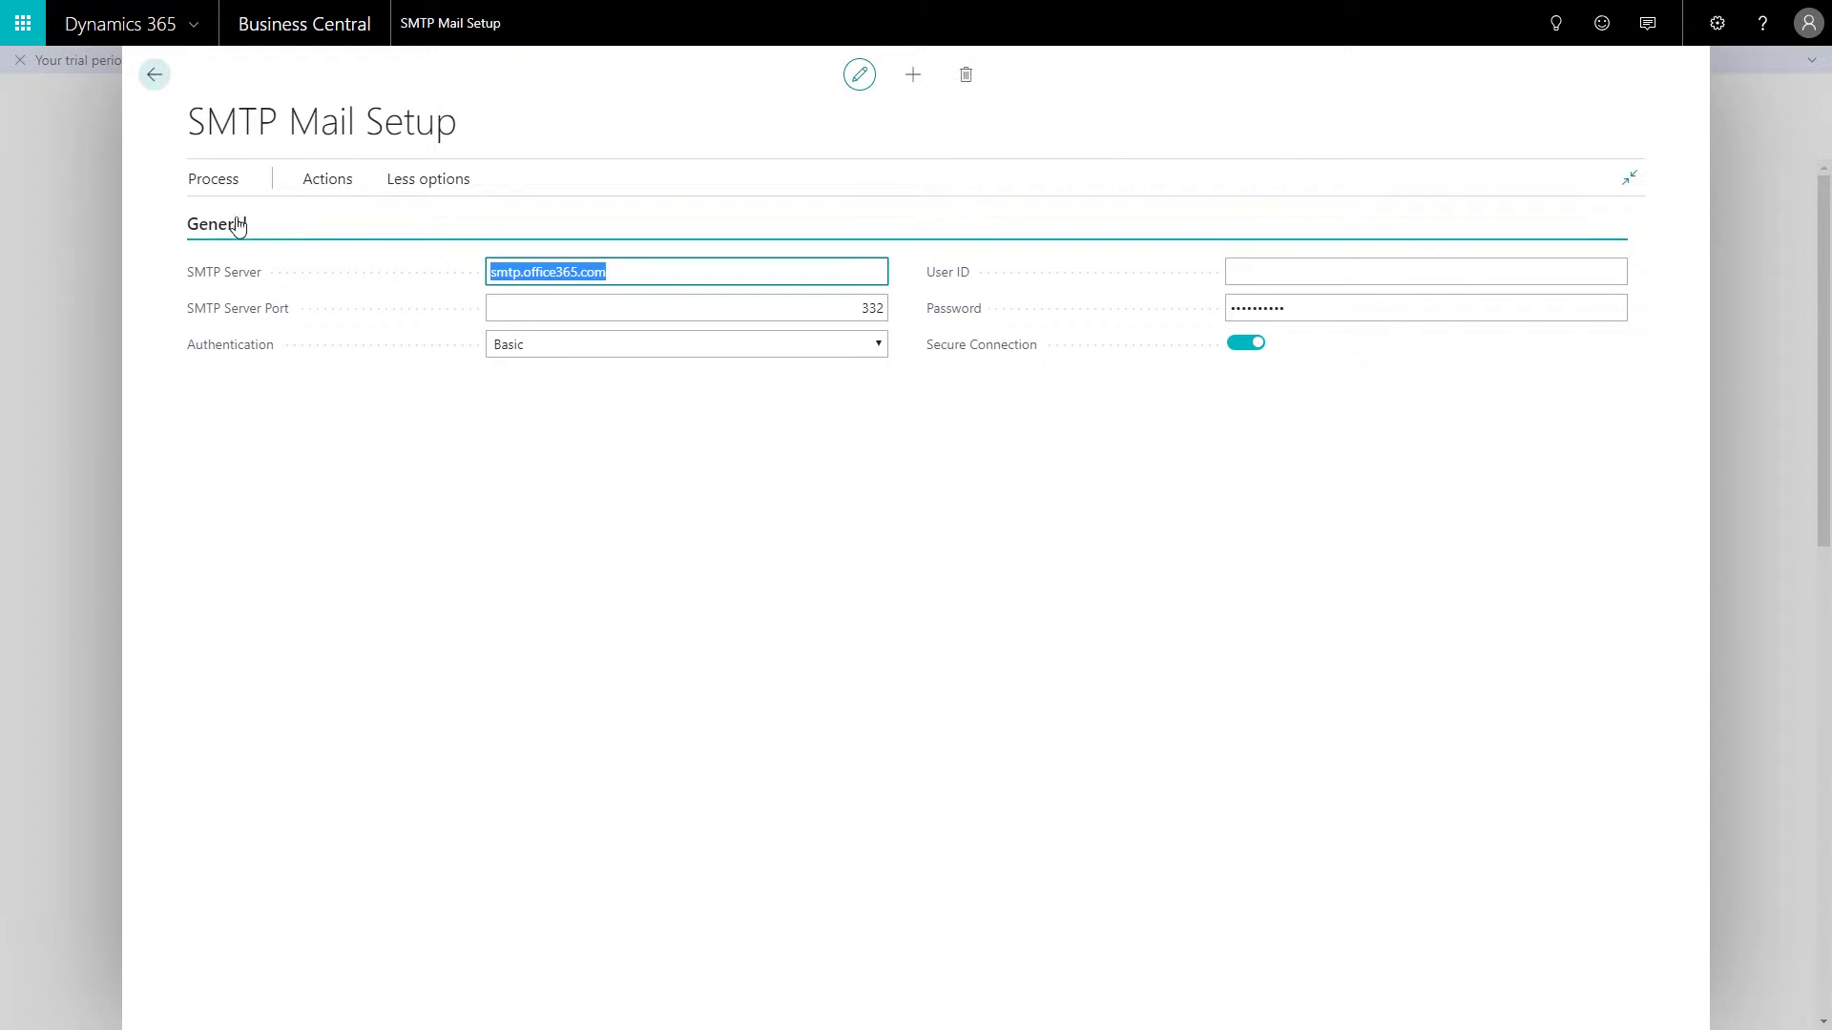
Step: Apply the Office 365 server settings, confirm the override, and check the server and port 587
click(215, 181)
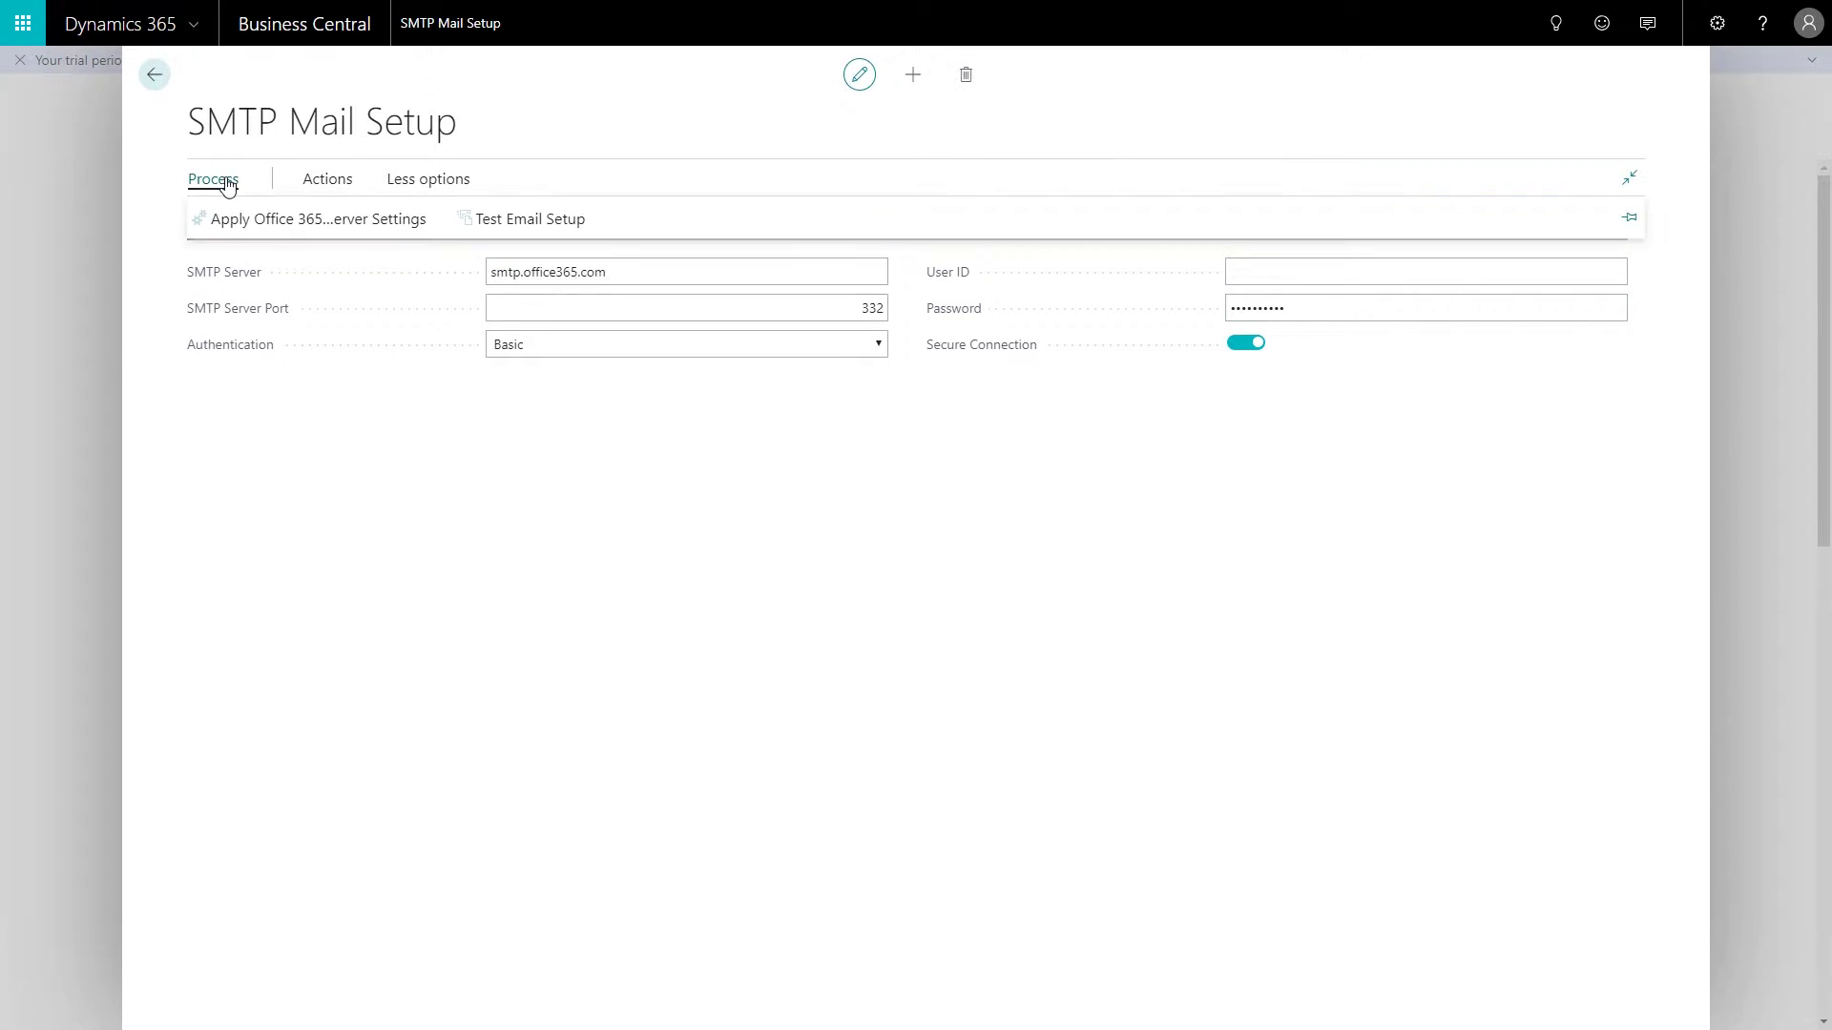
click(297, 221)
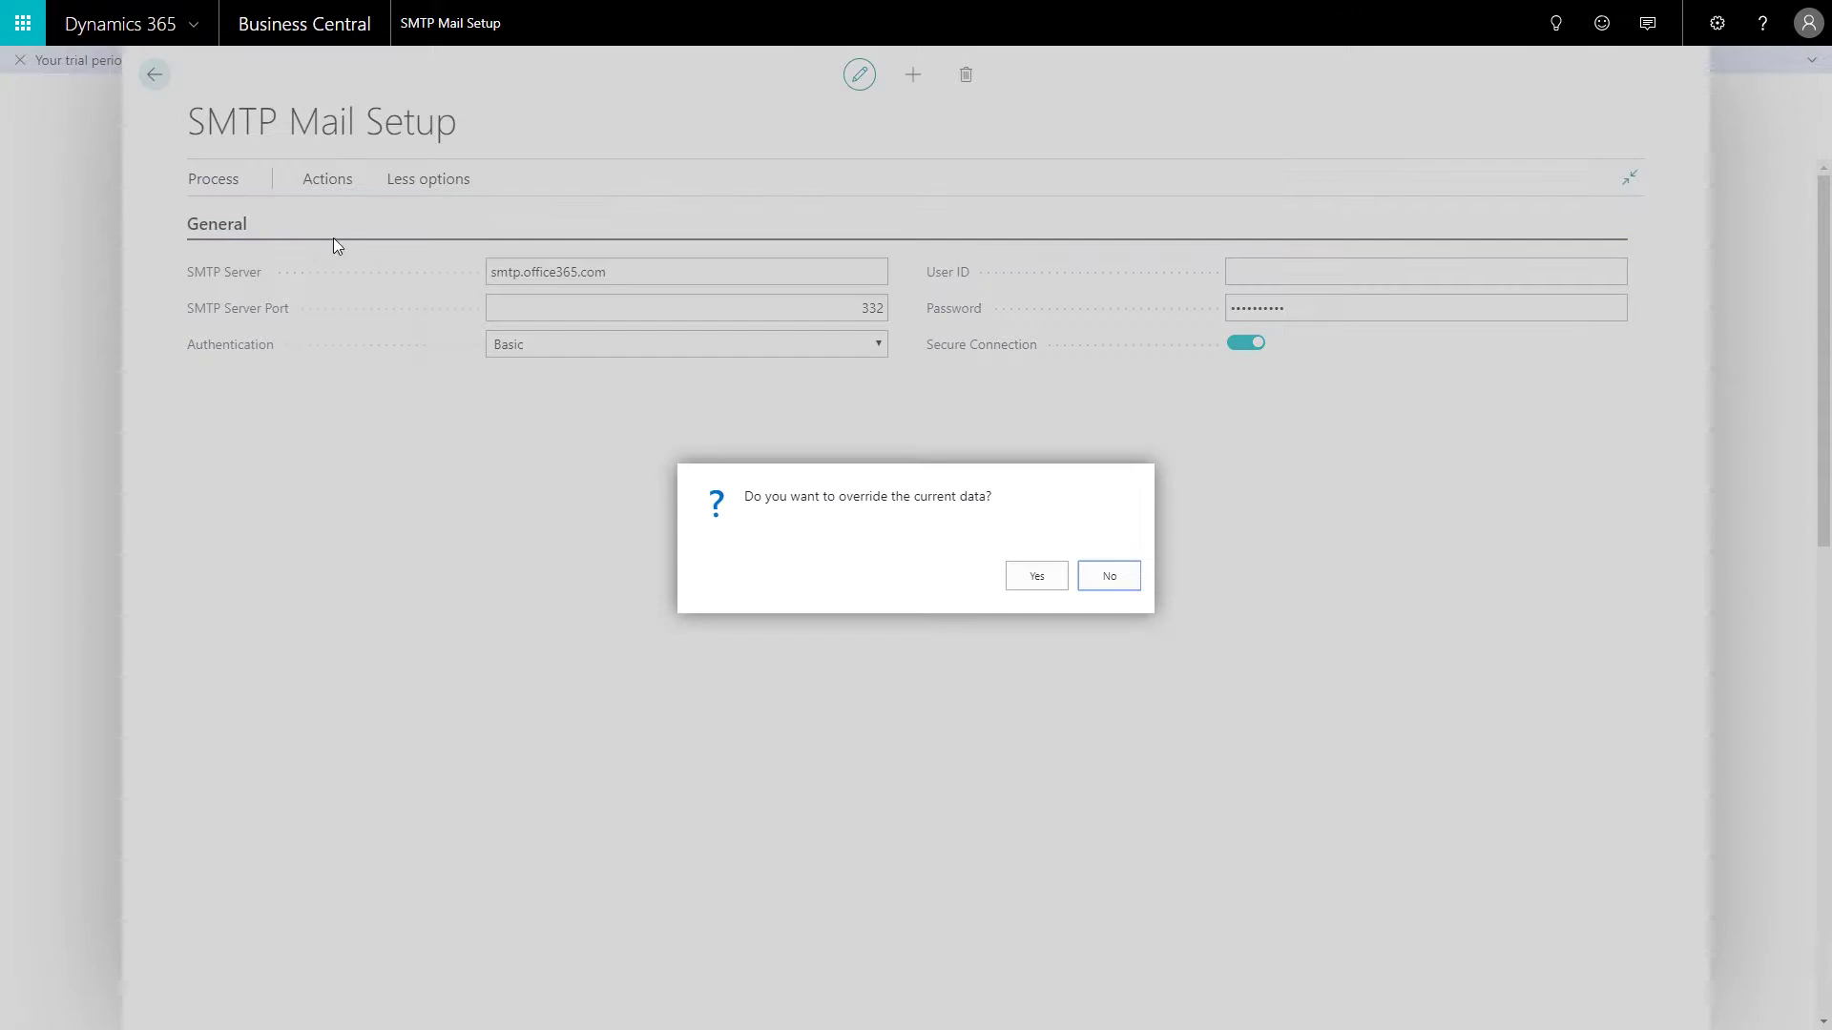
click(1038, 579)
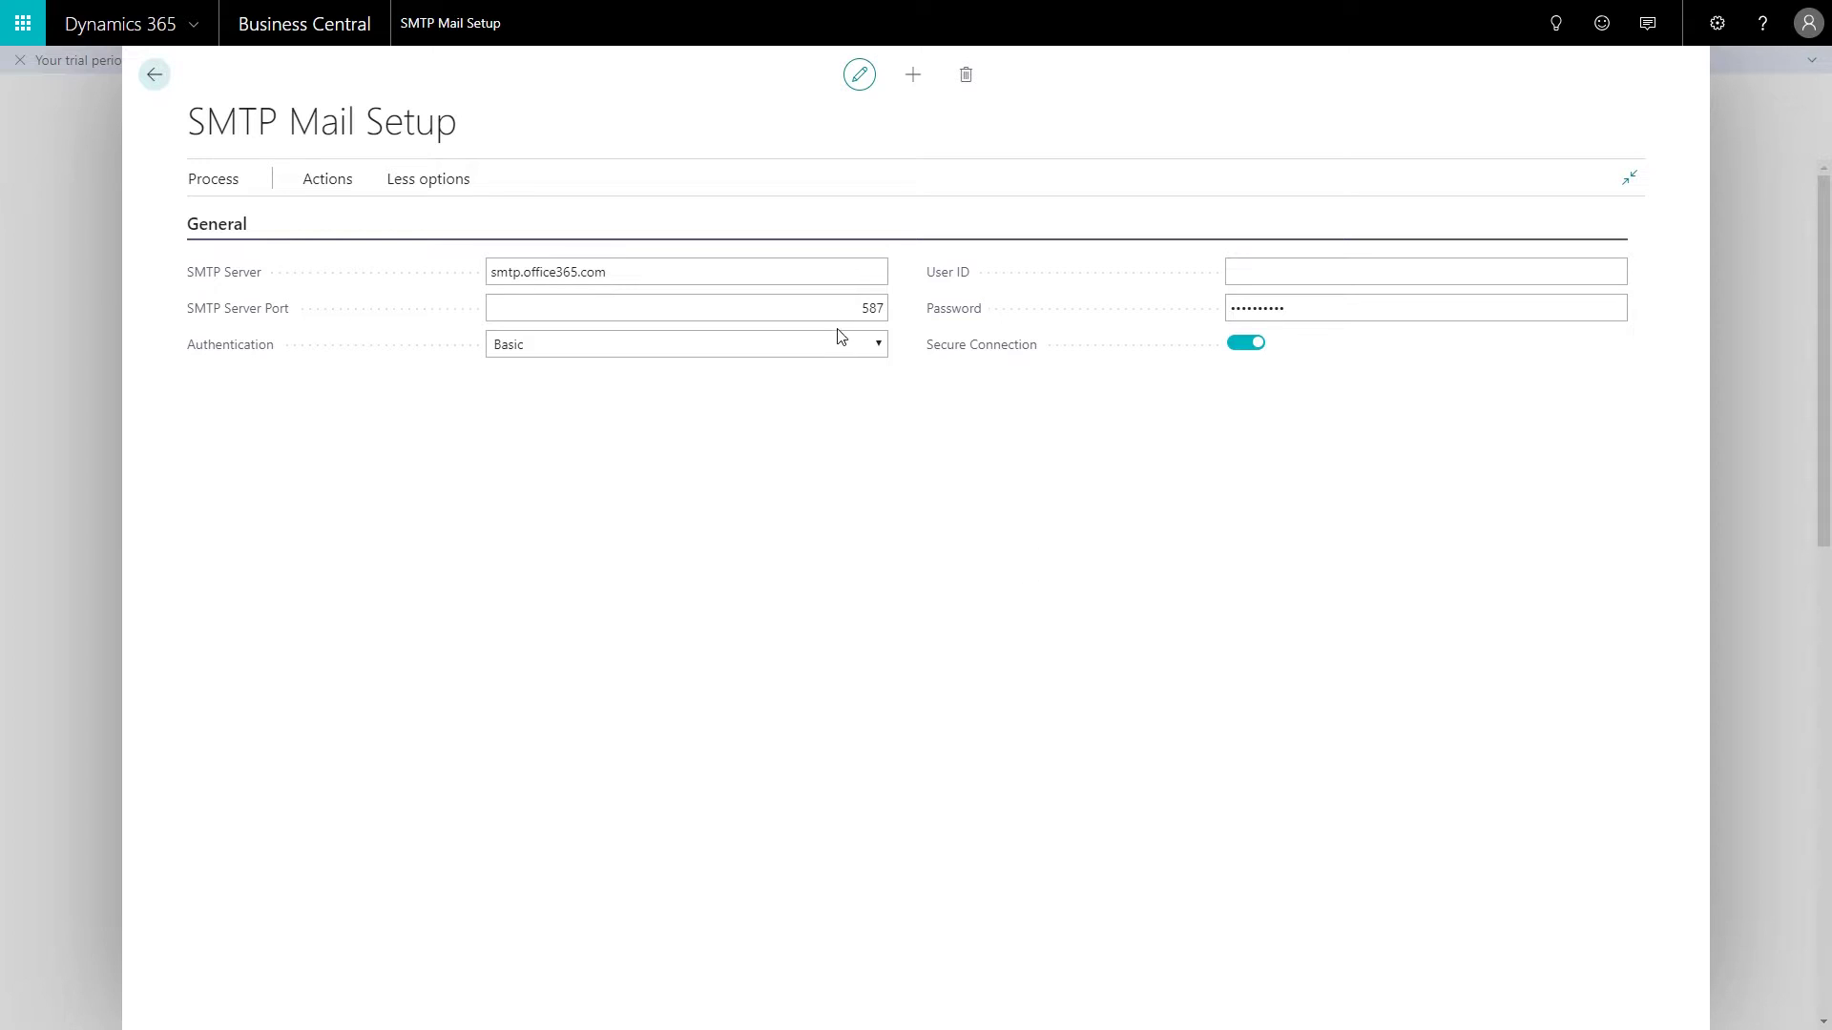
click(564, 273)
drag(493, 274, 634, 276)
click(787, 307)
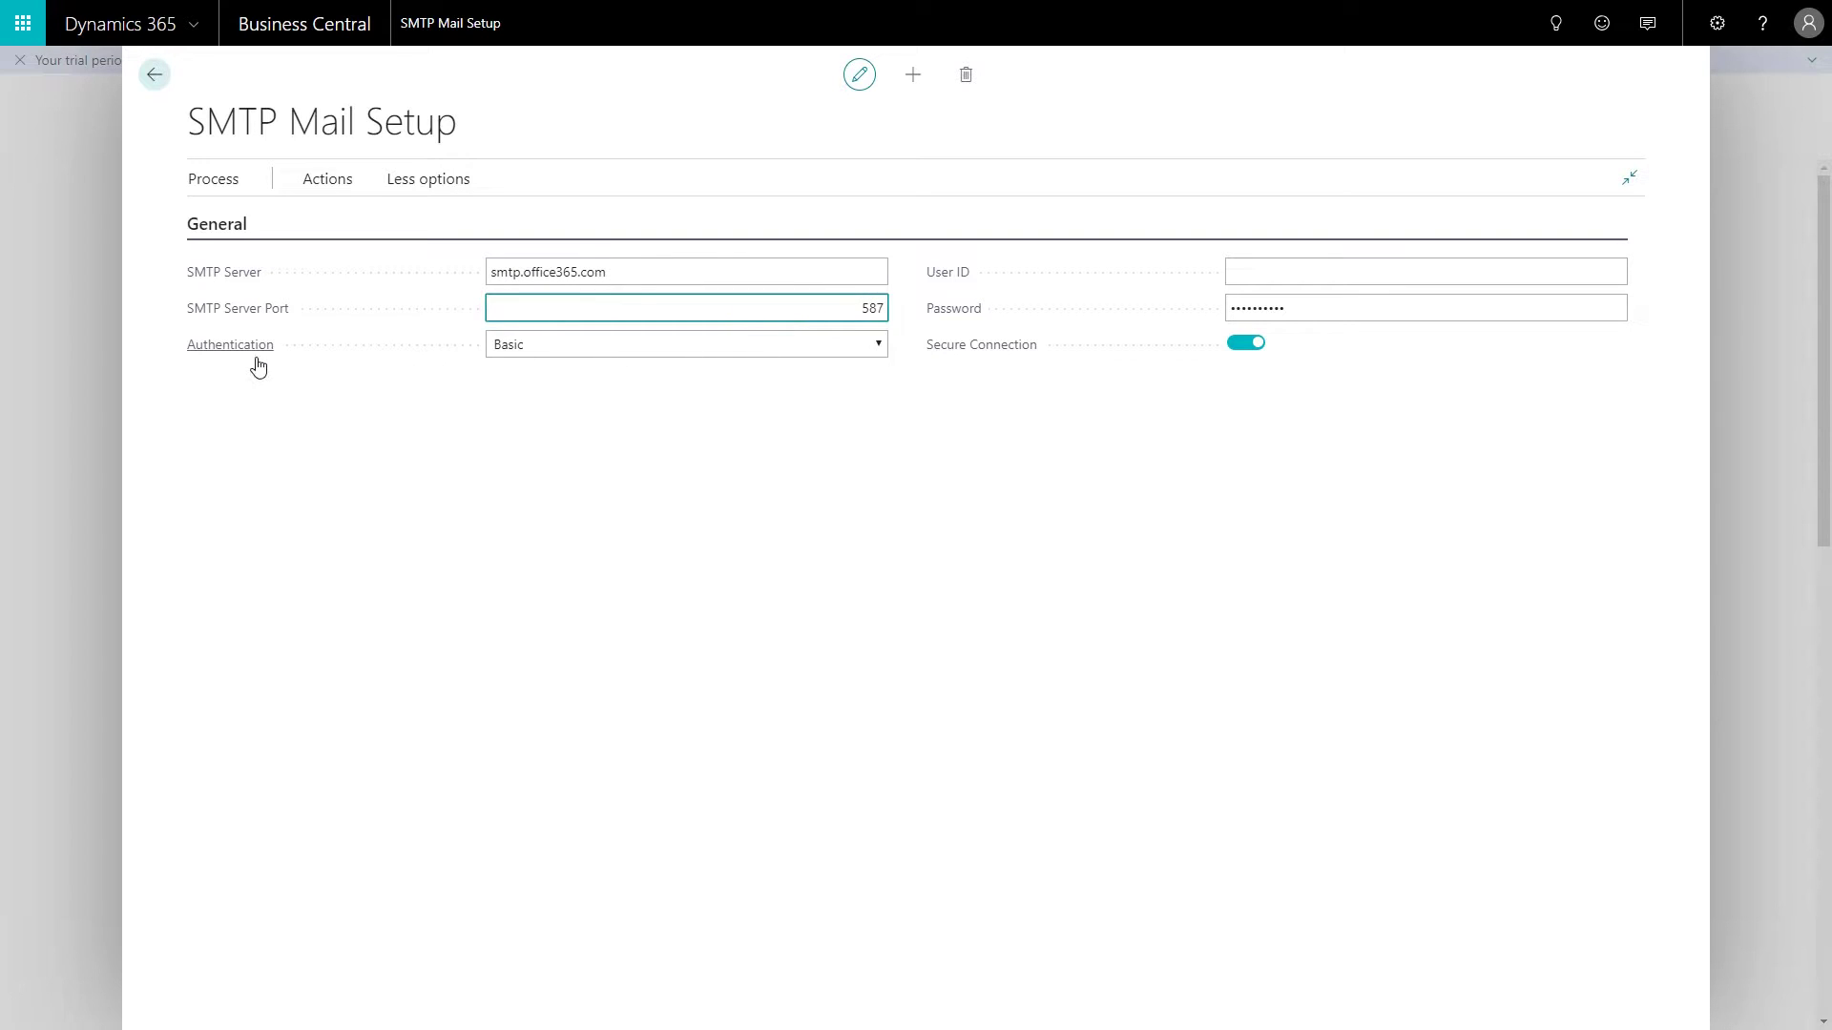
Step: Enter the sending account's e-mail address as User ID and type its password
click(1302, 271)
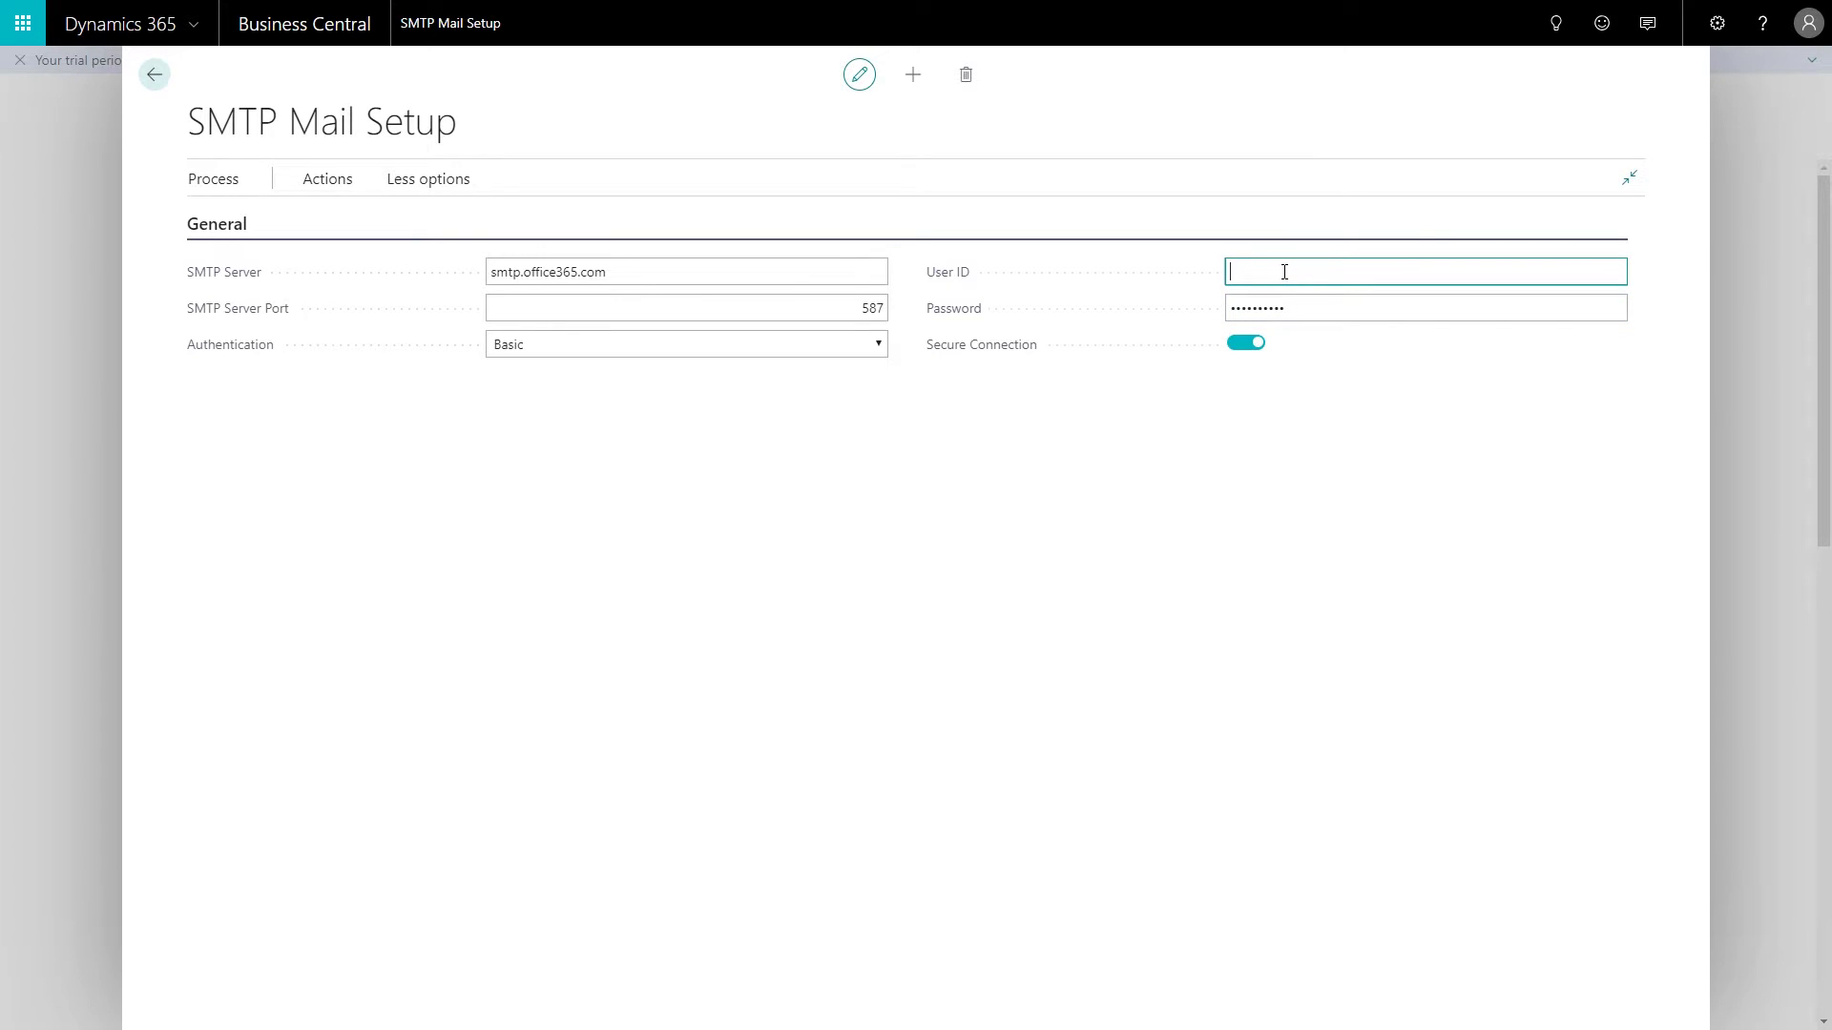
key(Tab)
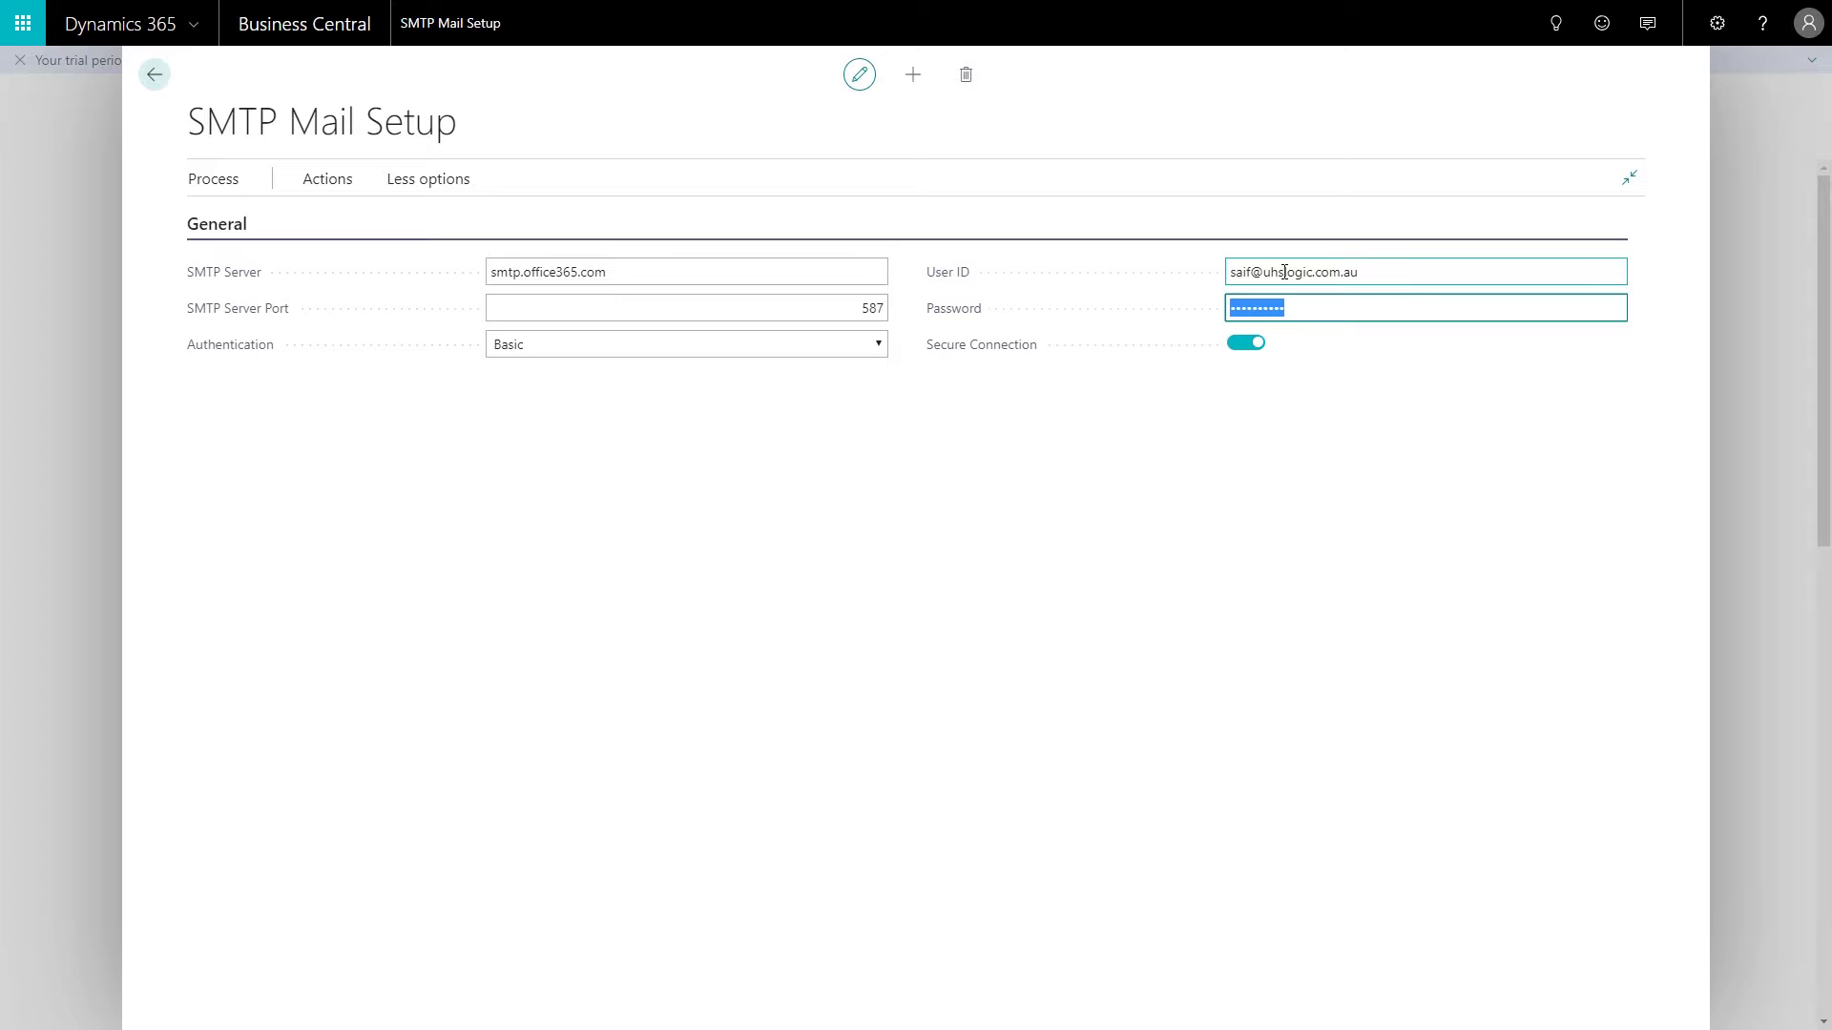
text(*************)
click(981, 613)
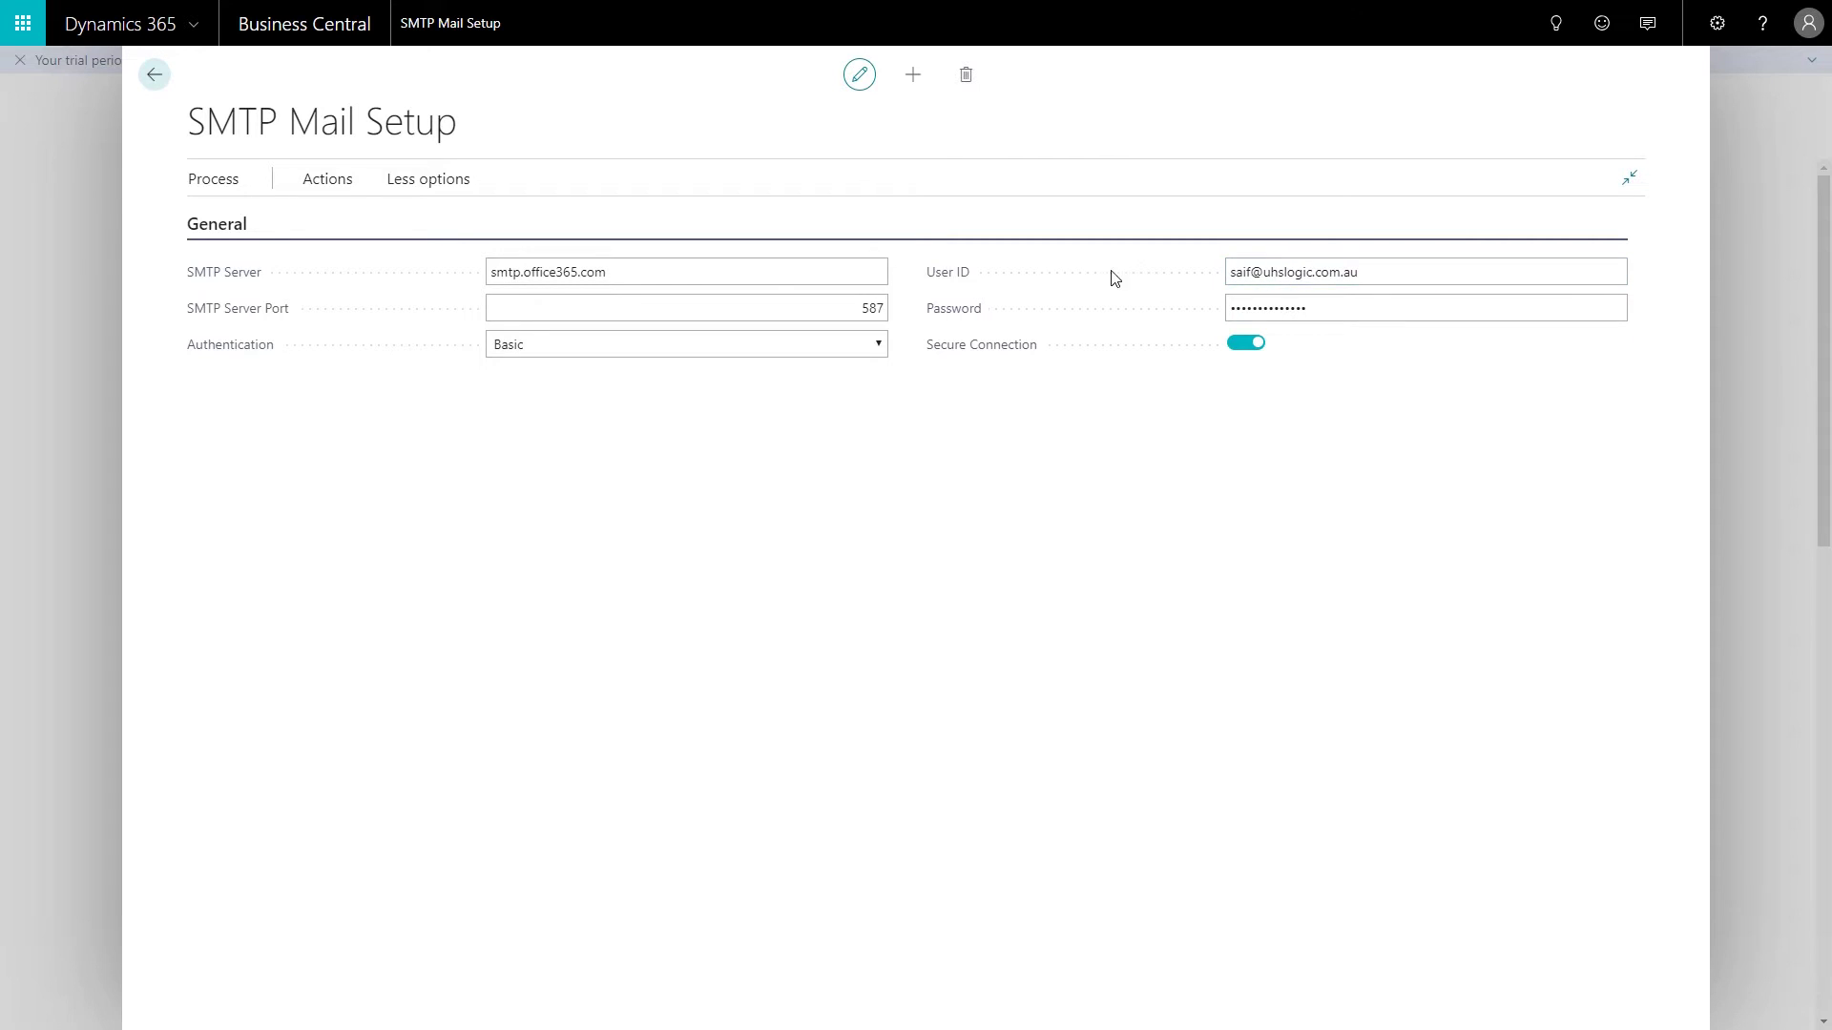
Step: Send a test email to the account's own address and view the 5.7.57 authentication error details
click(327, 181)
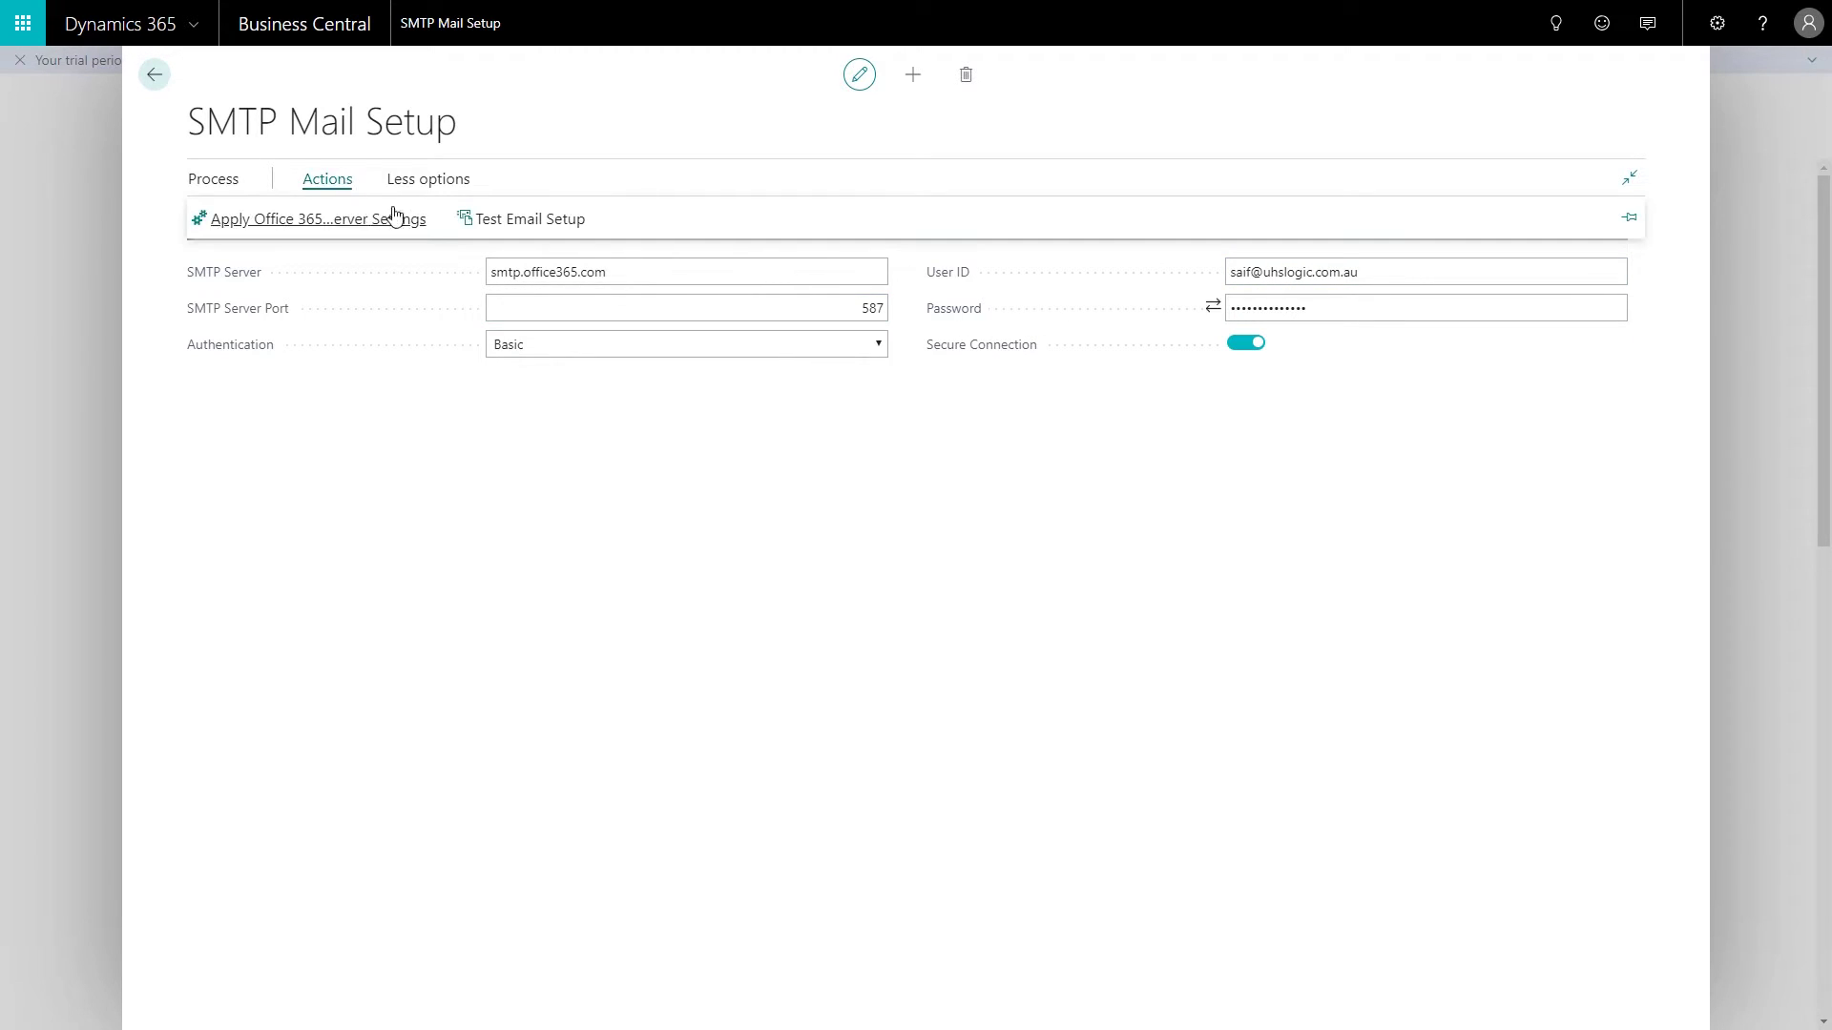
click(498, 226)
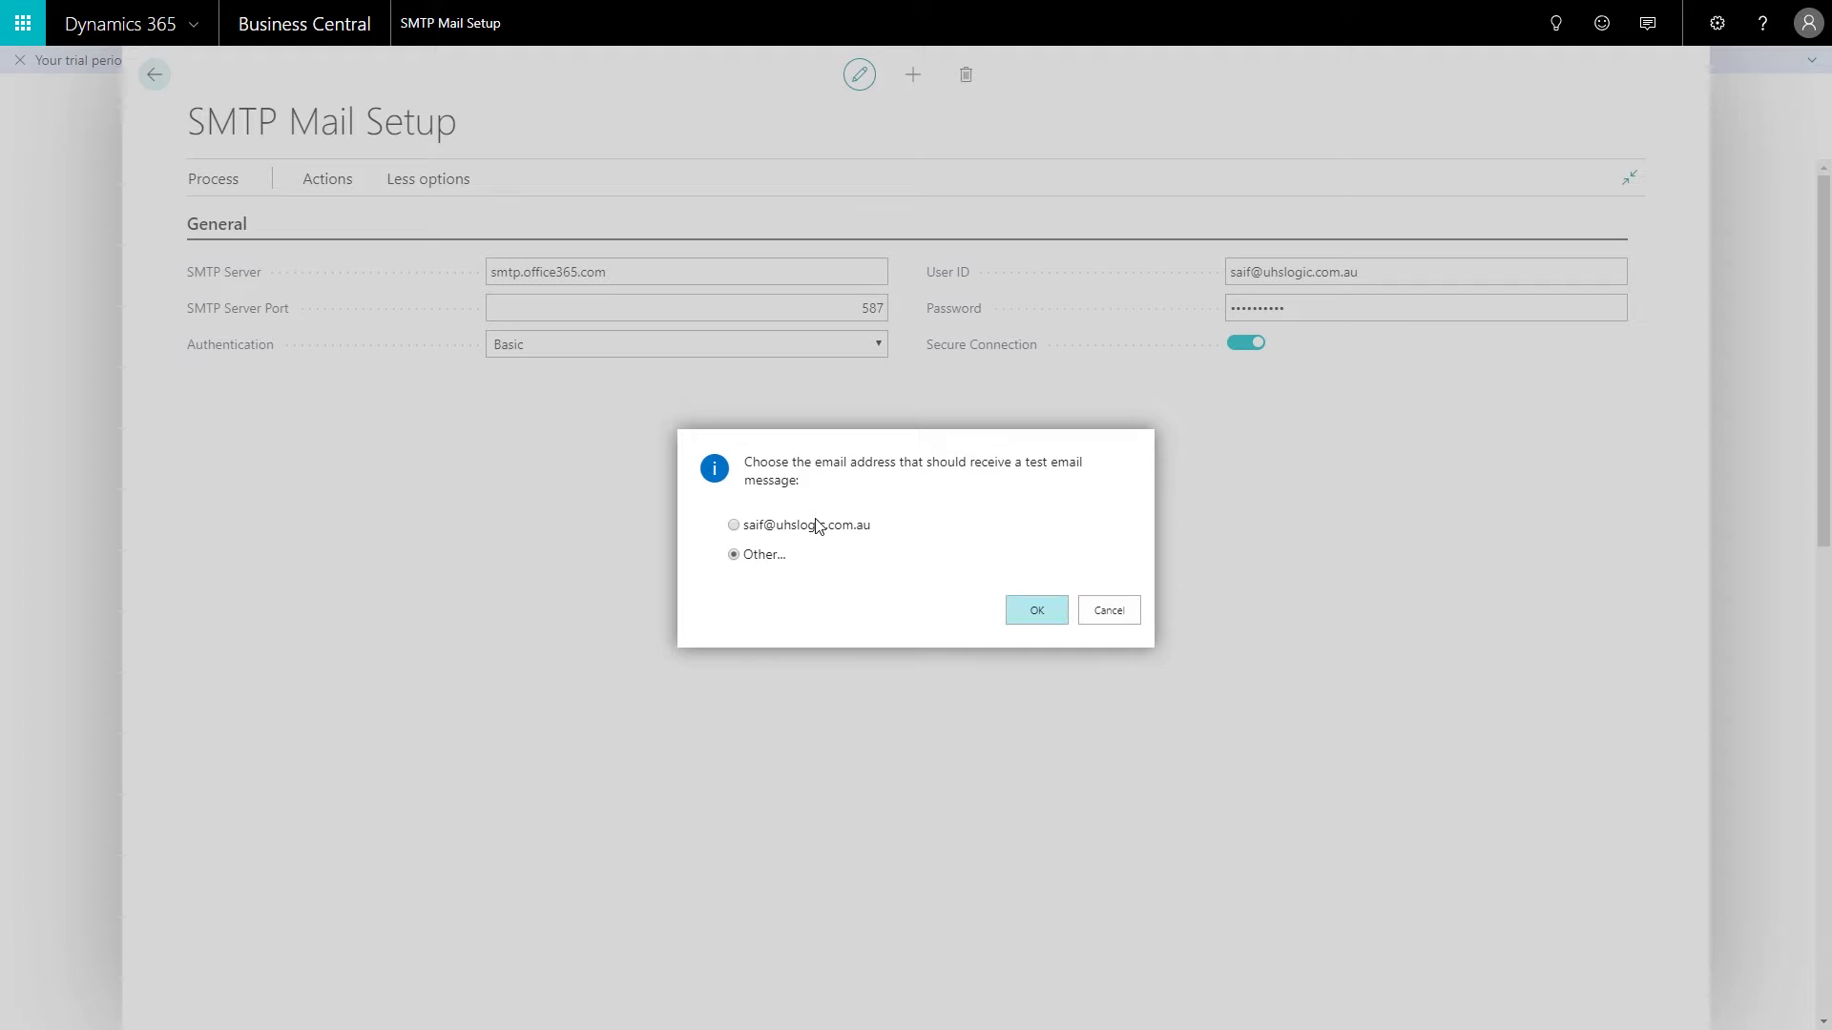
click(817, 526)
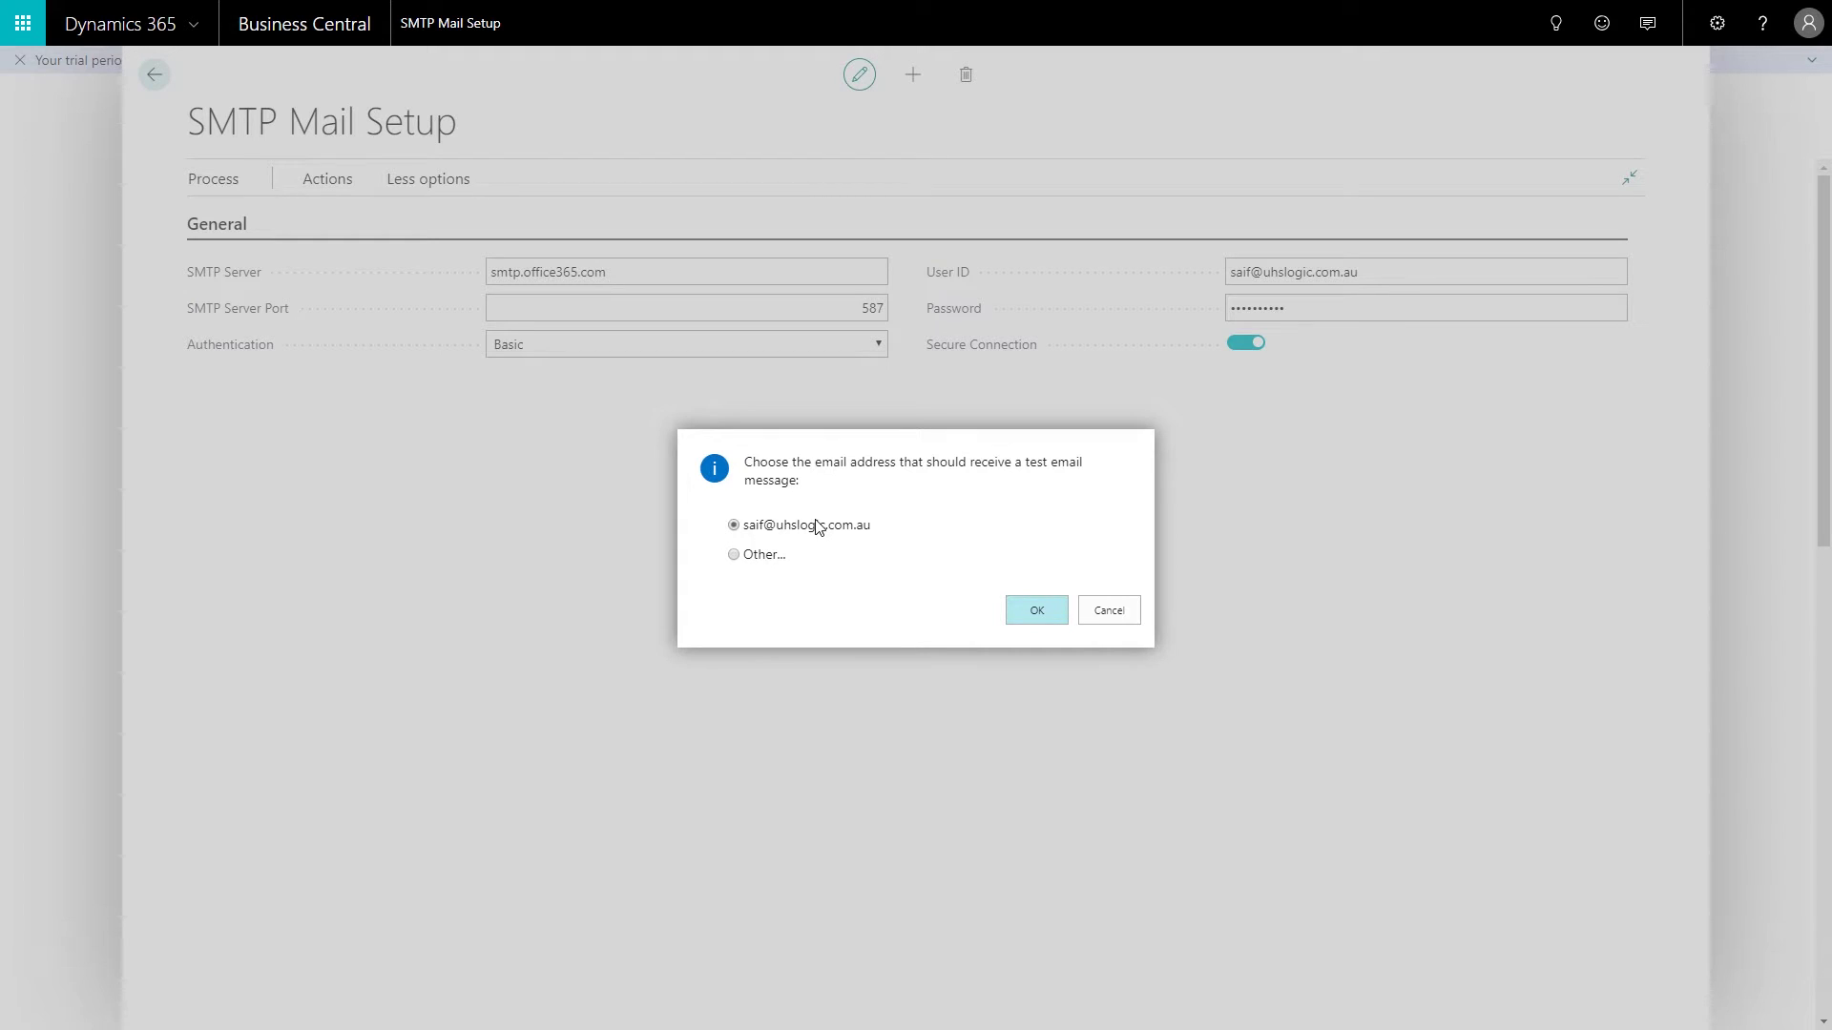
click(1029, 616)
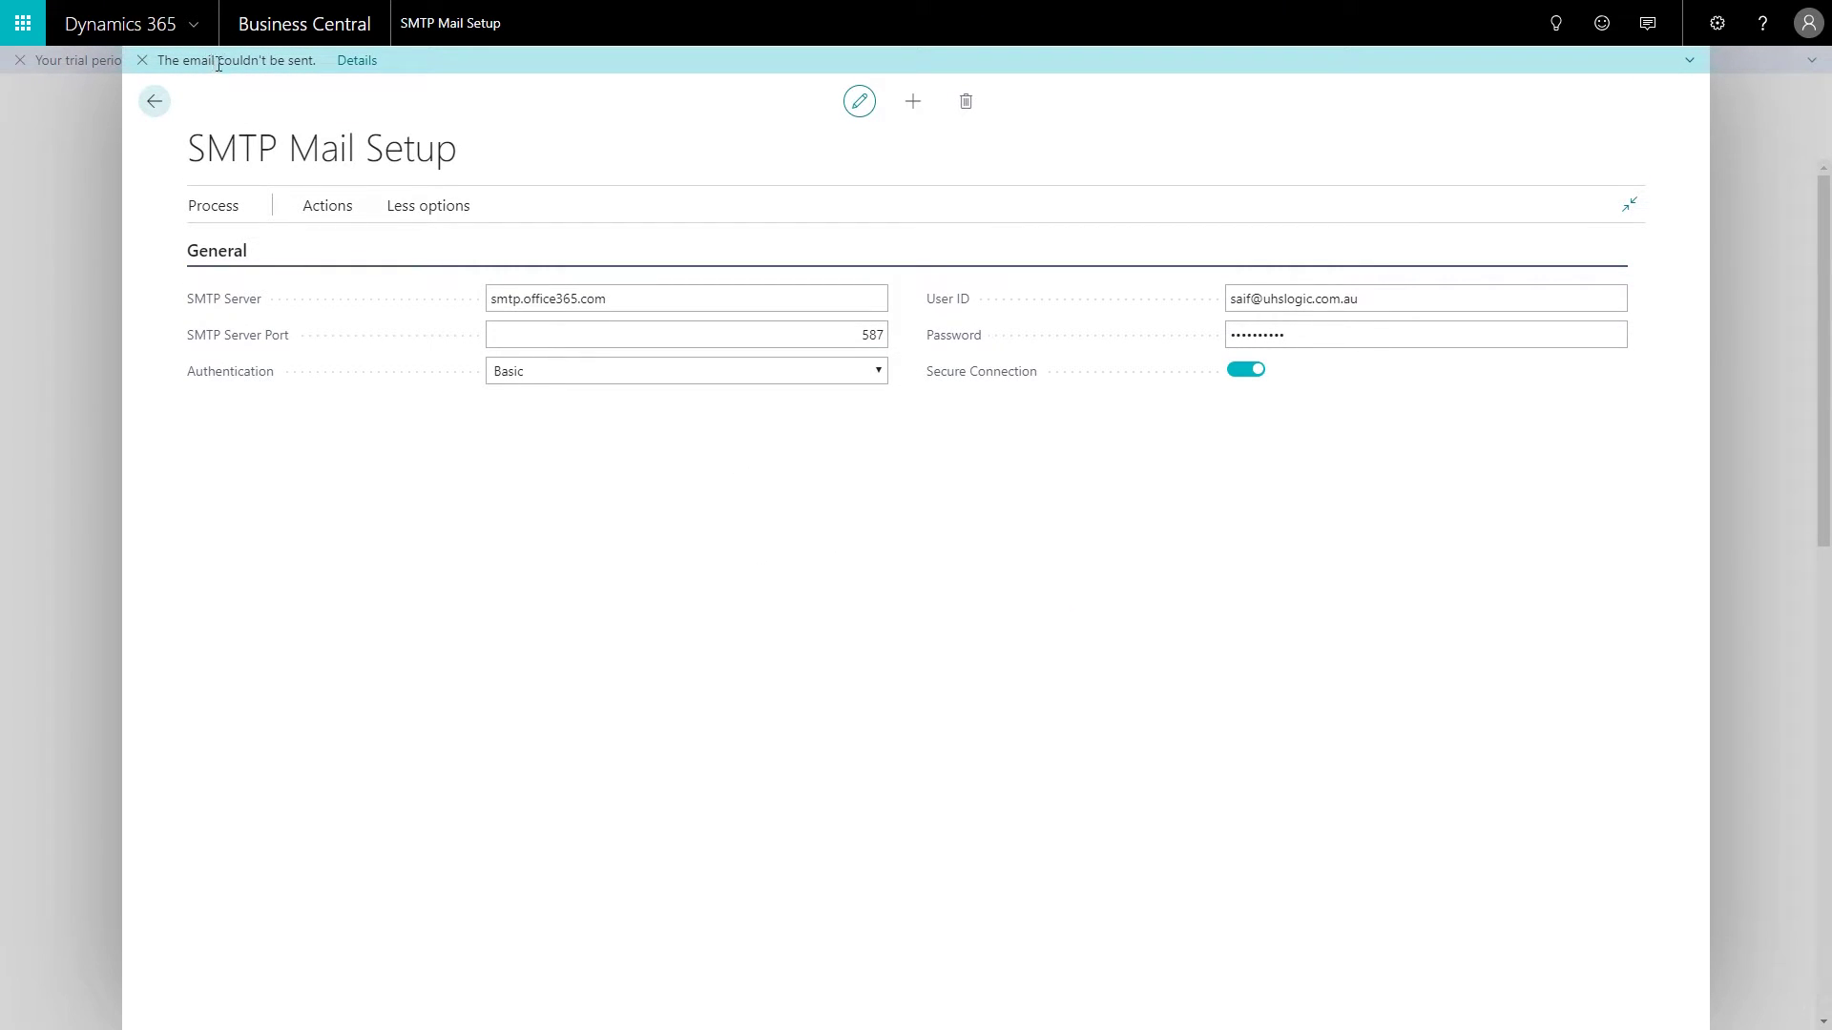
click(355, 60)
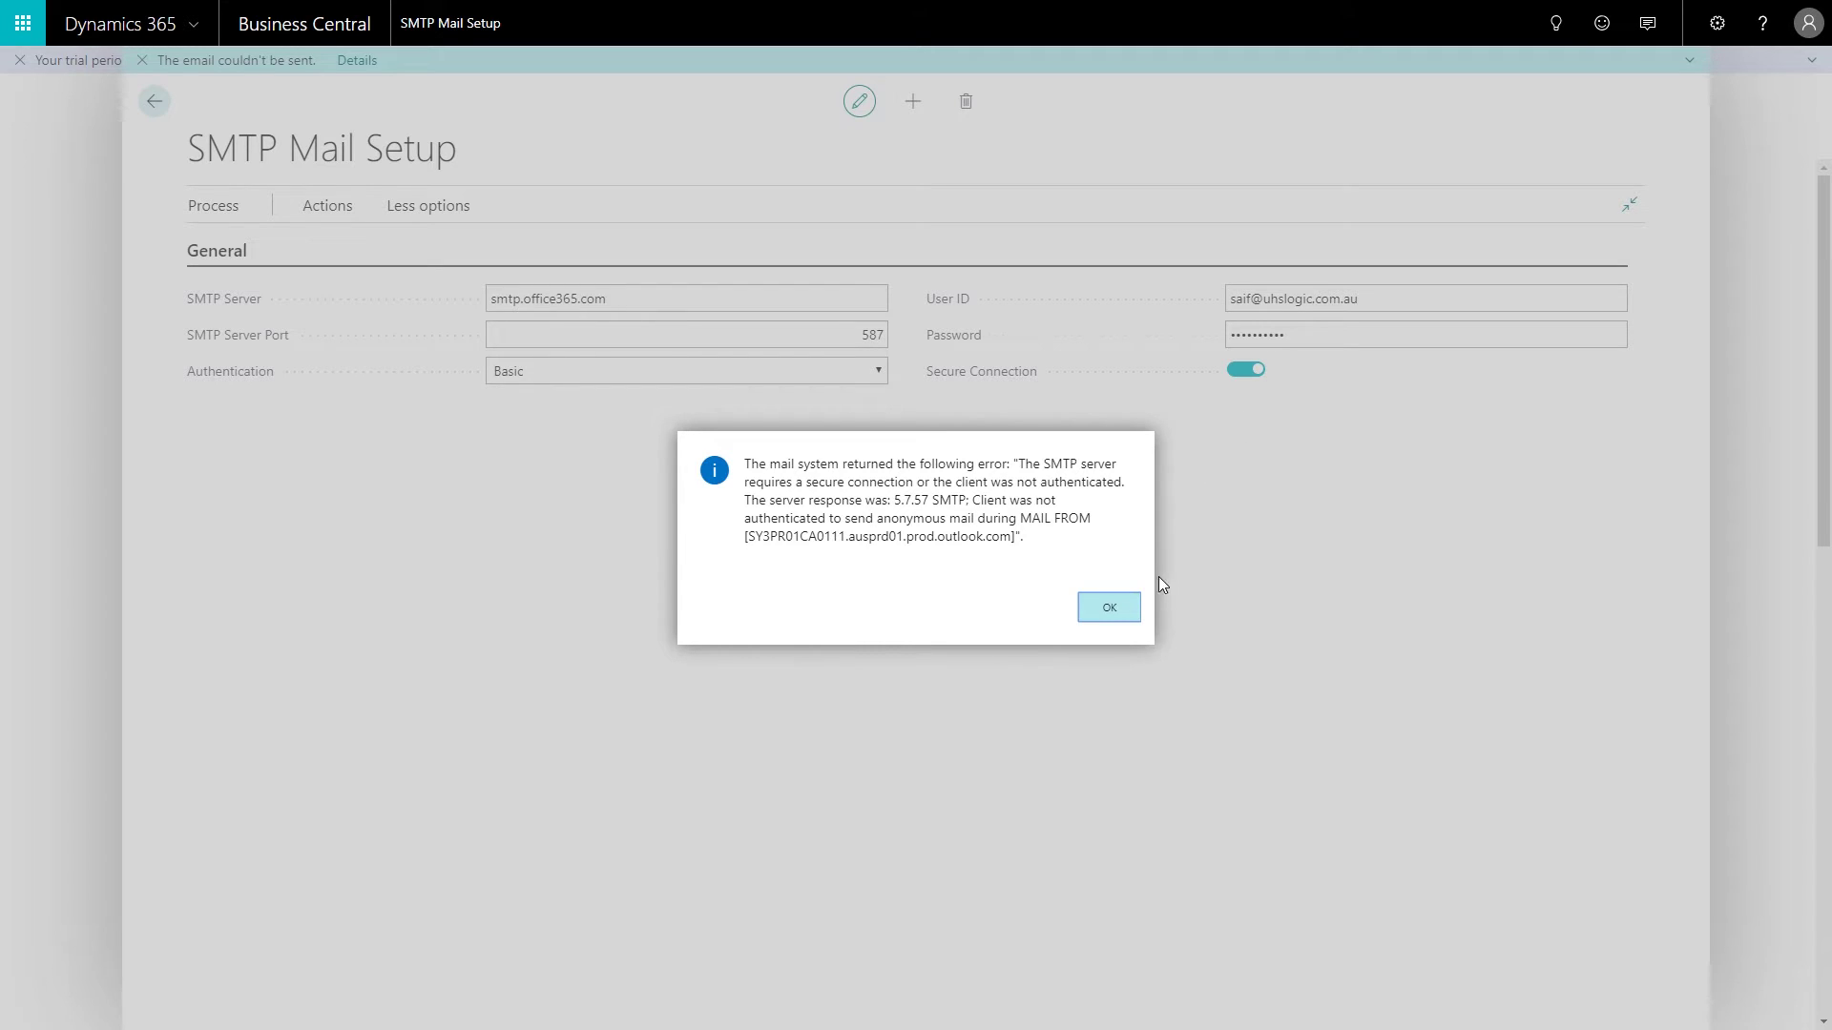
Step: Dismiss the error, replace the User ID with the Office 365 mailbox address, and re-enter its password
click(1126, 608)
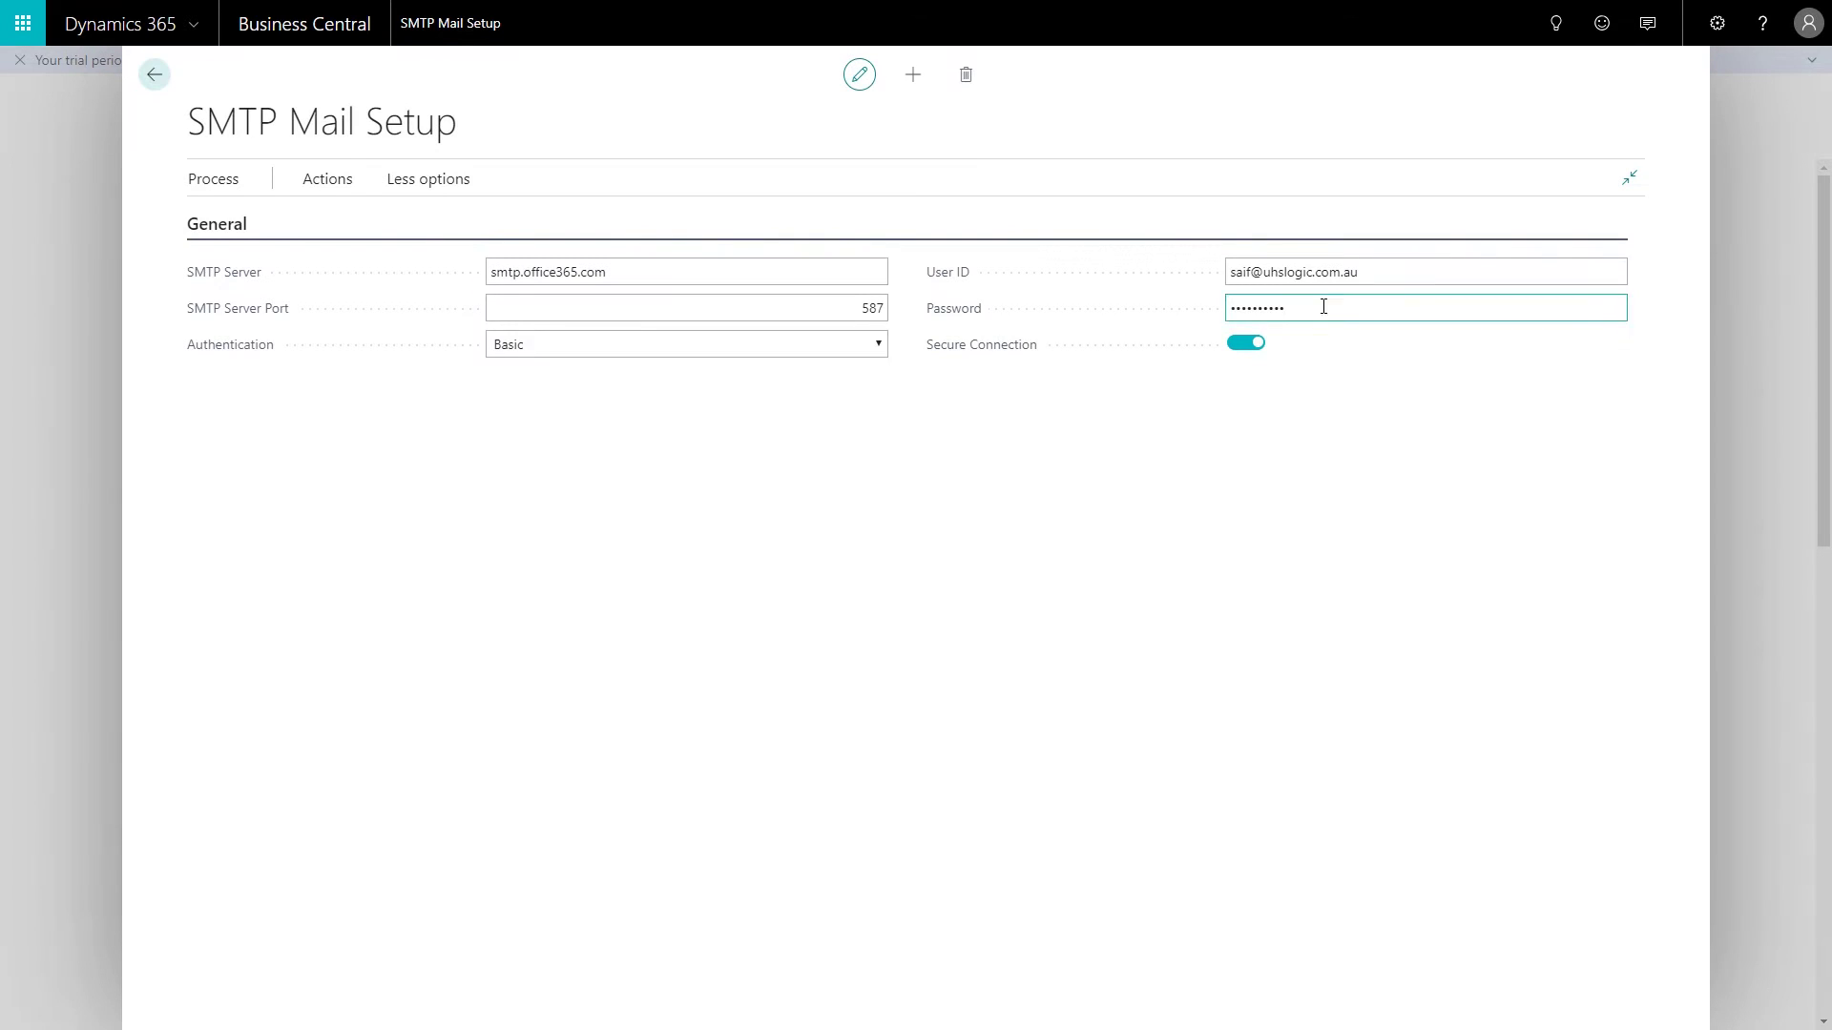
click(1371, 272)
drag(1372, 273, 1165, 286)
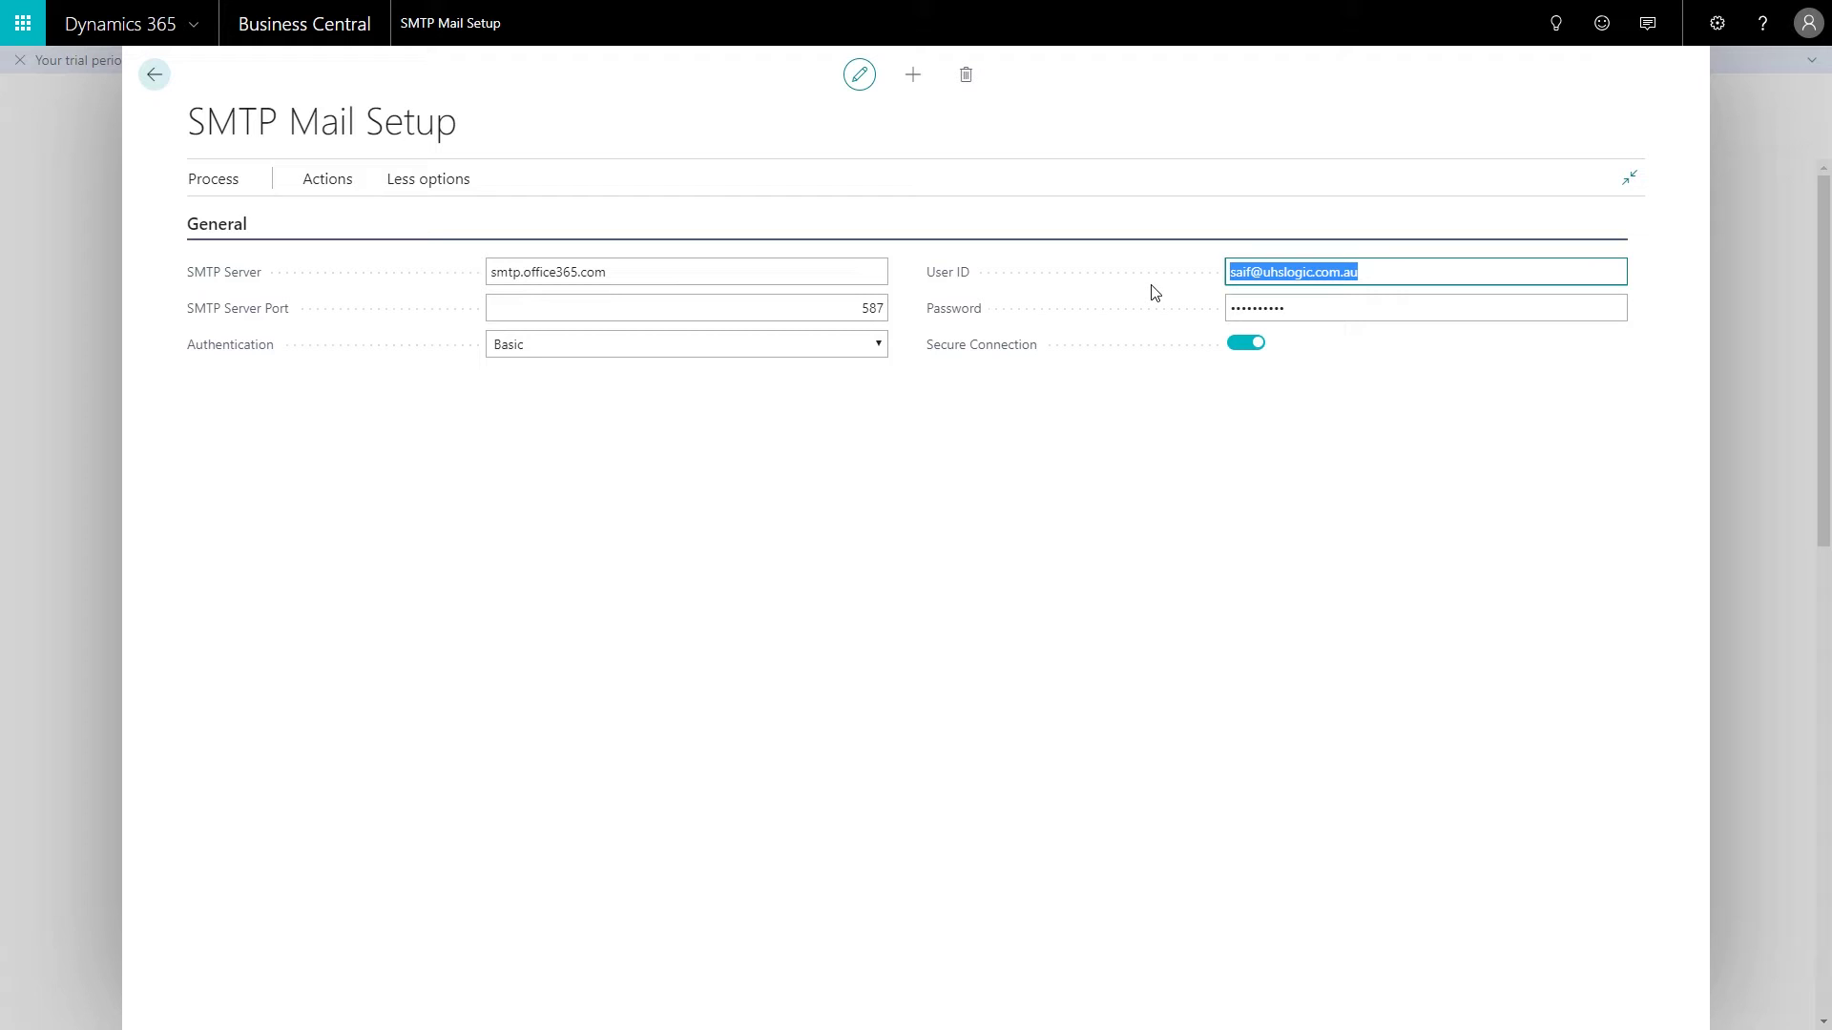
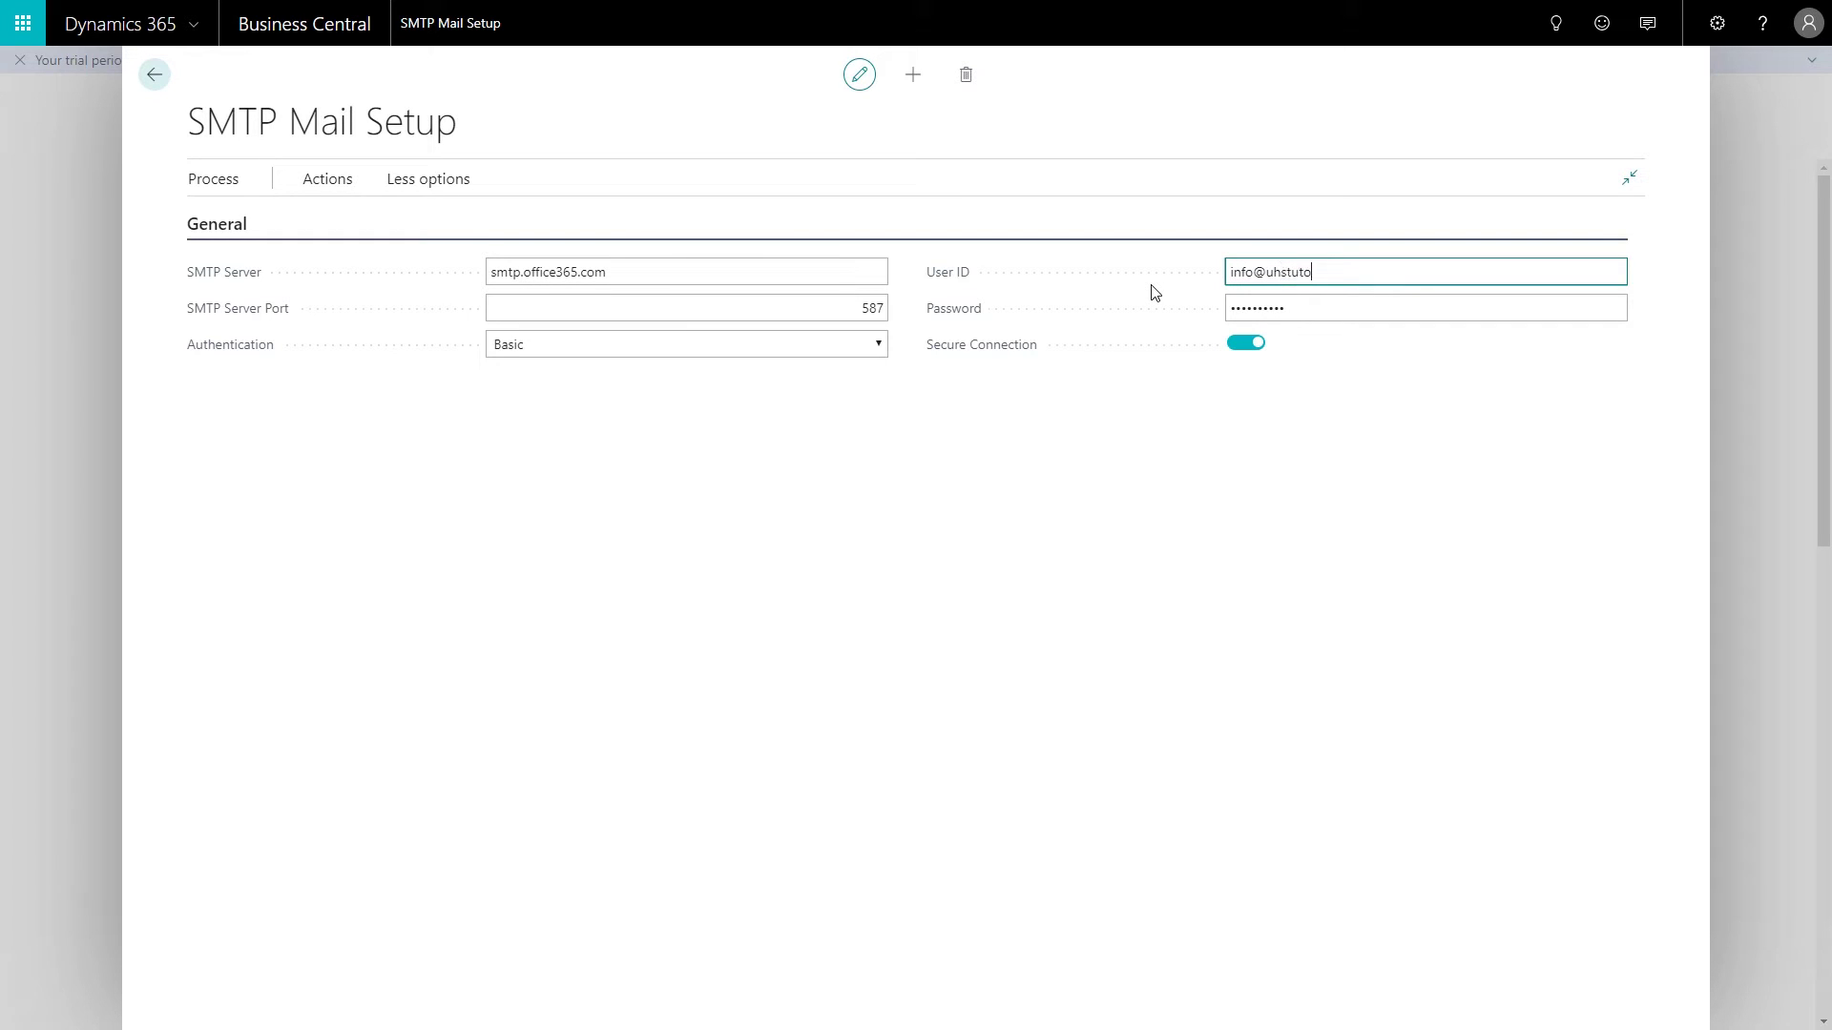
key(Tab)
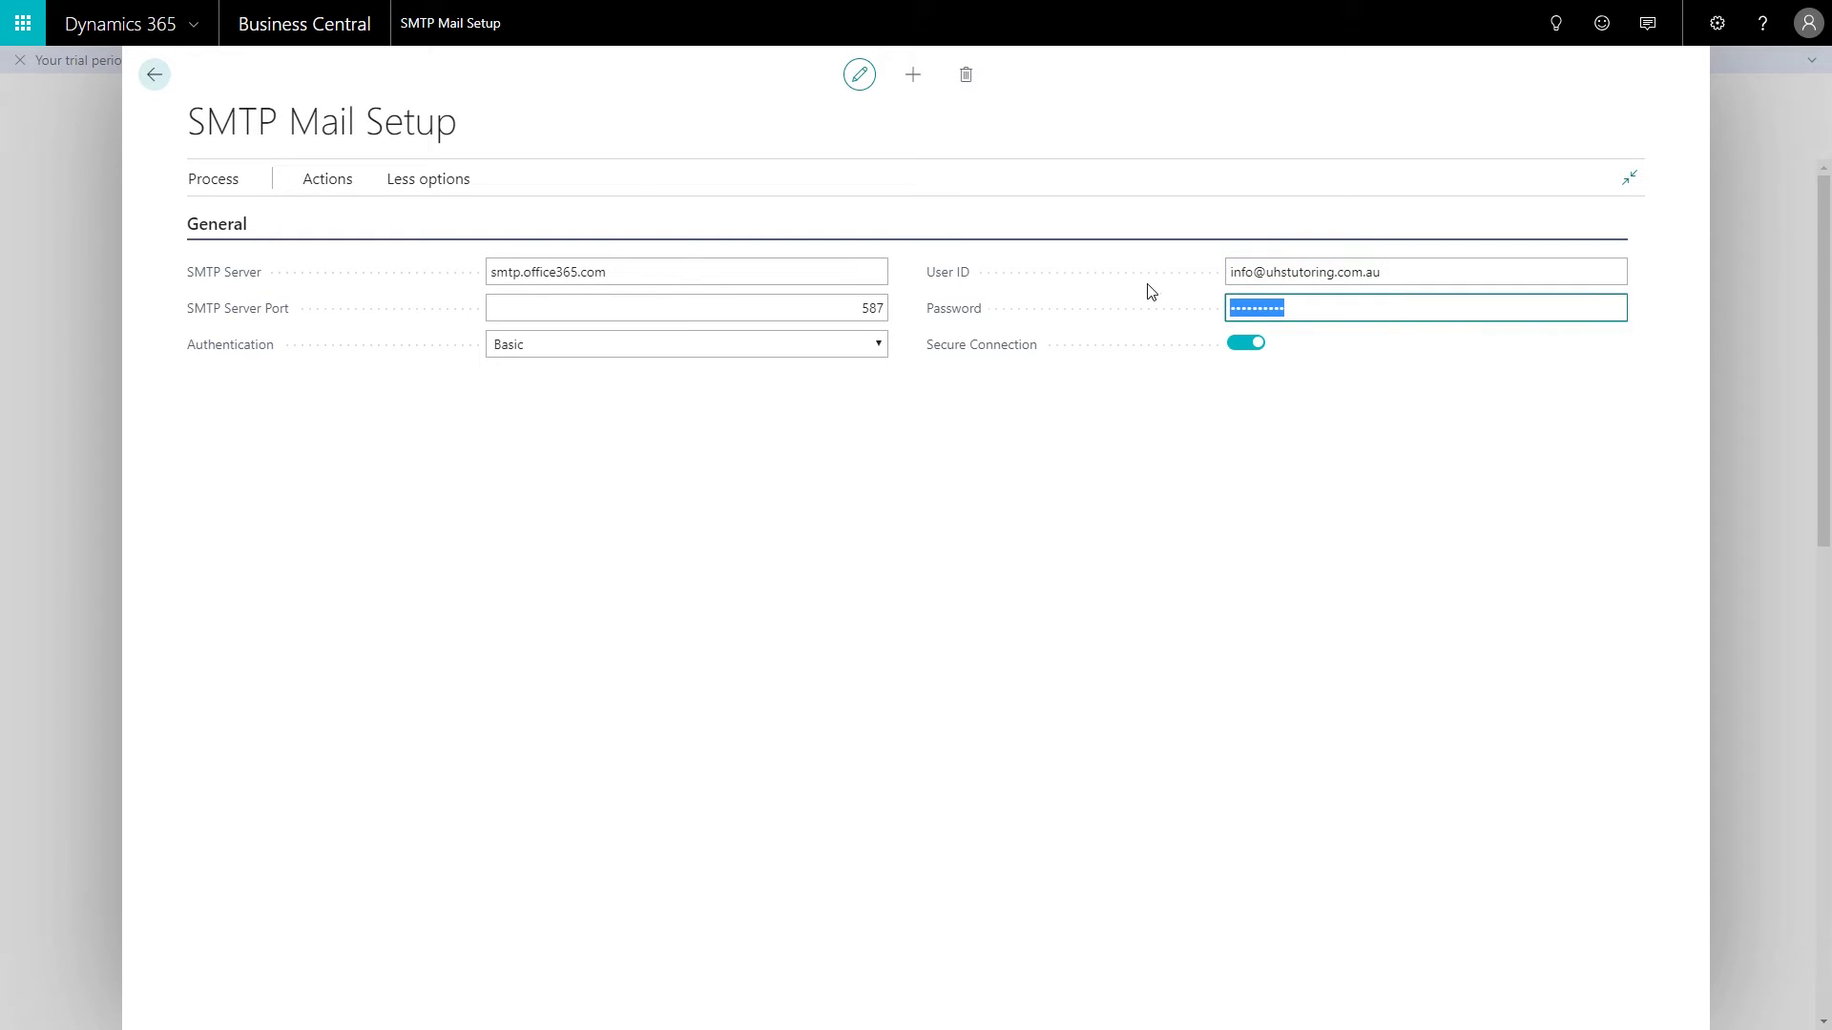
text(•••••••••••••)
click(768, 532)
Step: Send another test email to the chosen recipient and dismiss the sent confirmation
click(326, 188)
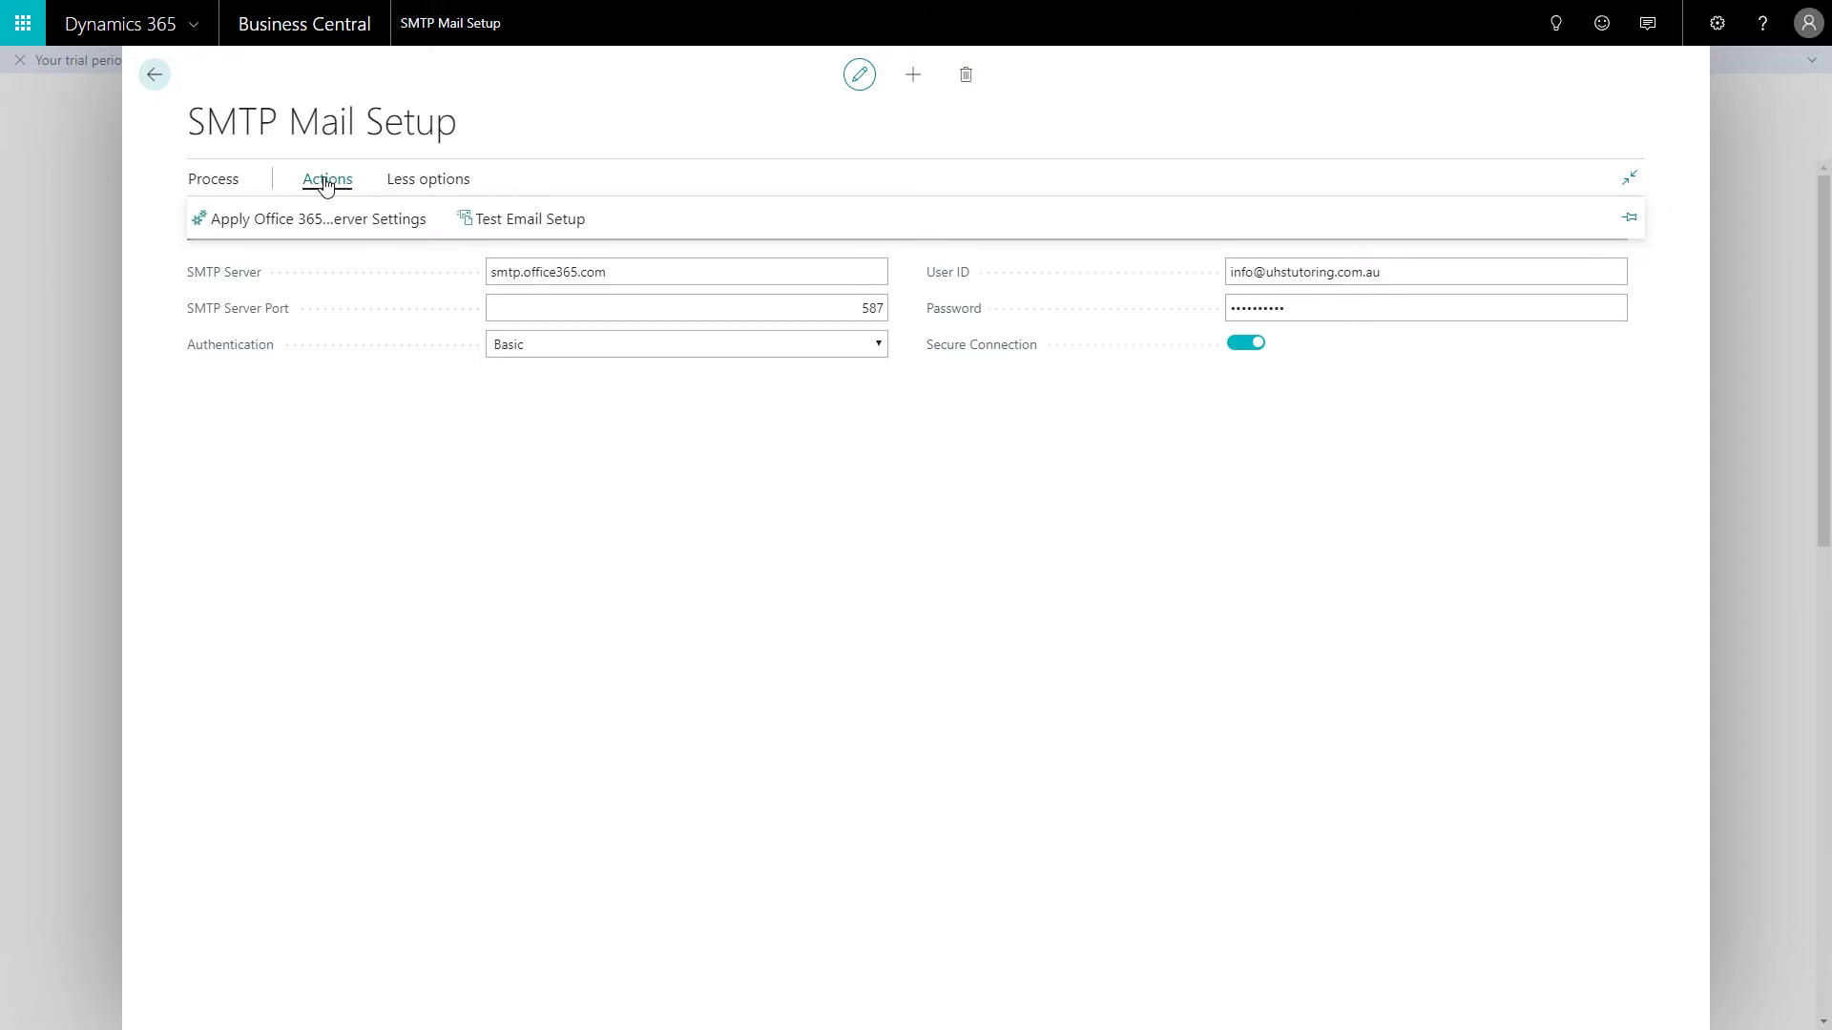
click(463, 221)
click(804, 513)
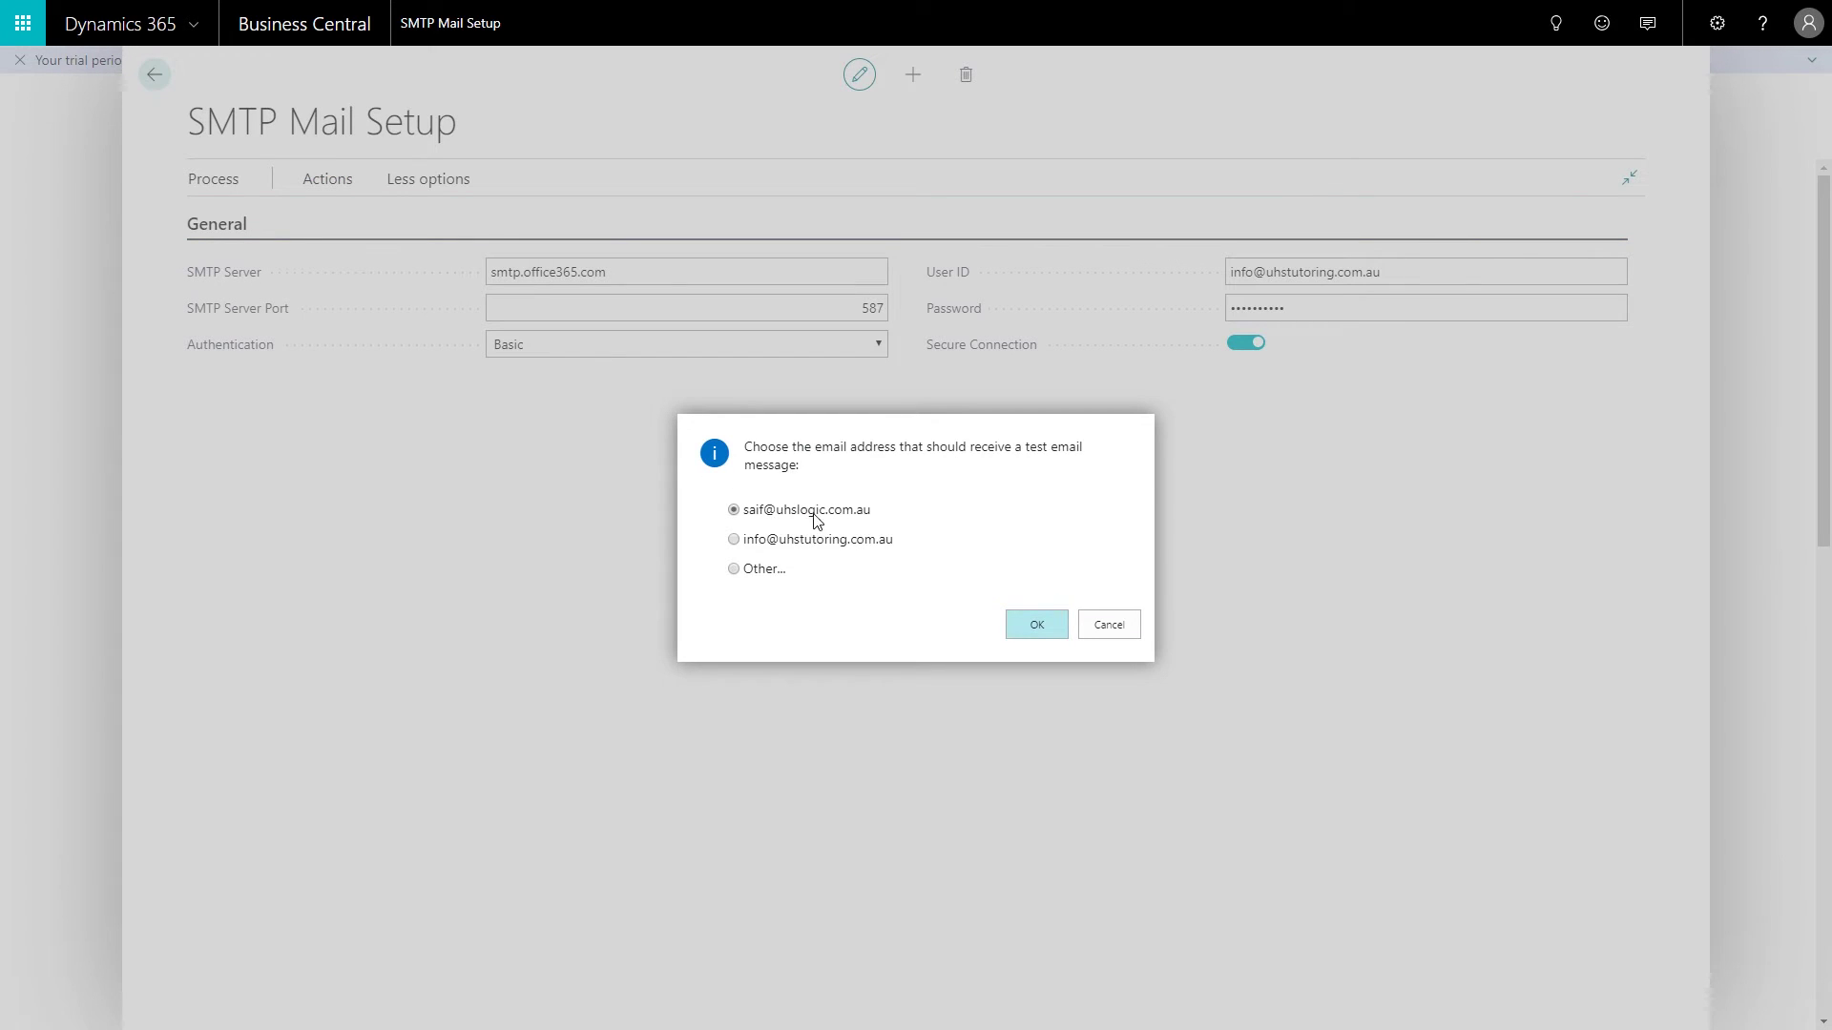
click(1050, 634)
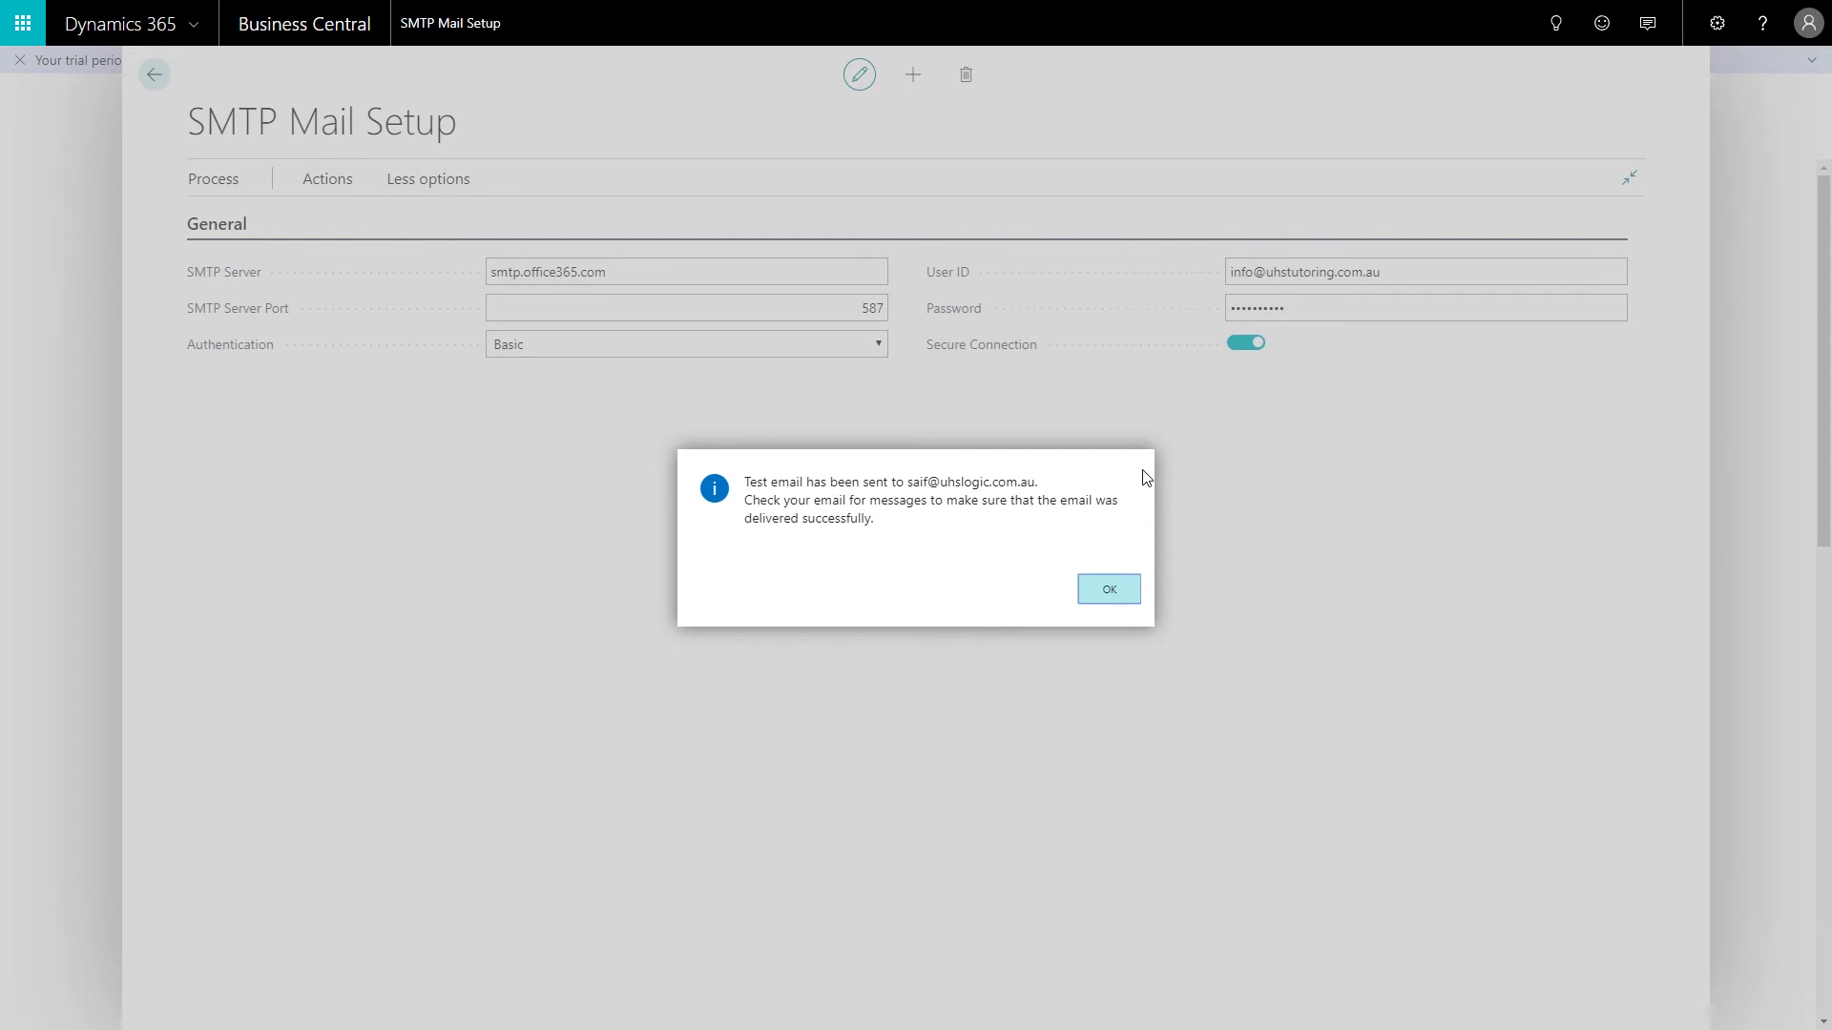
click(1112, 588)
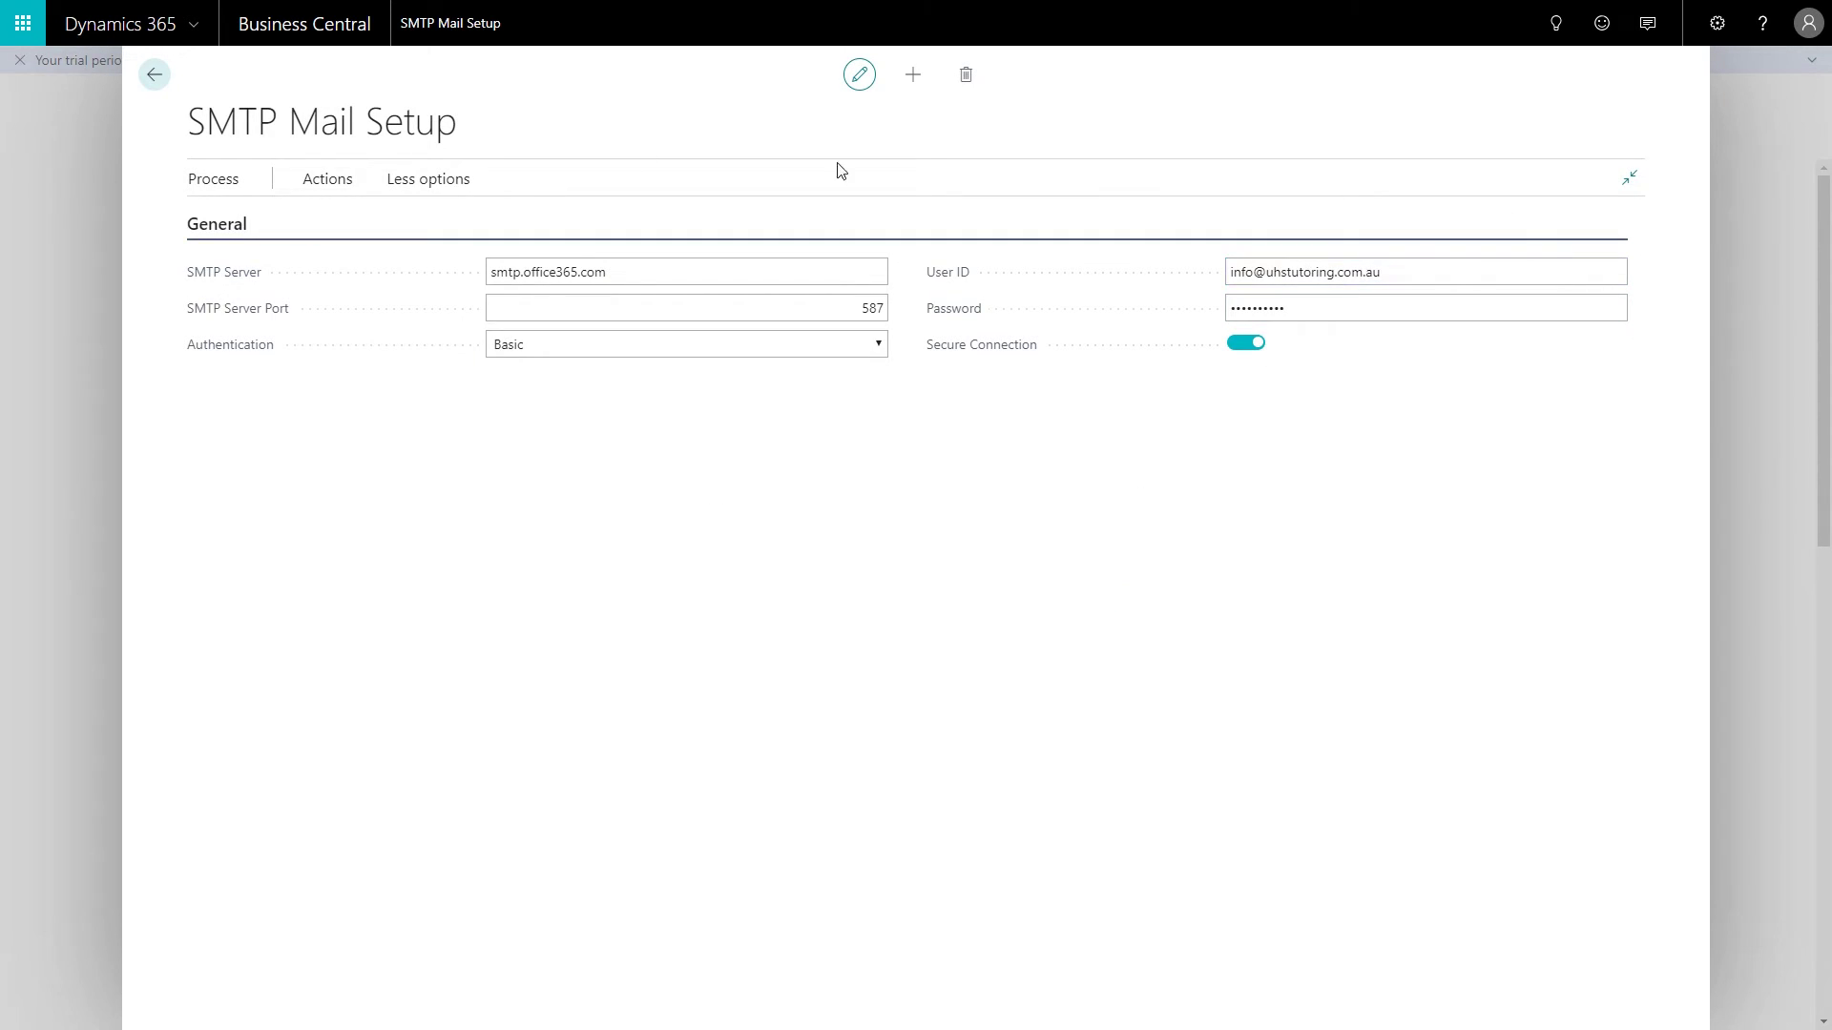
Step: Return to the home page, dismiss the trial notice, and open the Sales Orders list
click(153, 74)
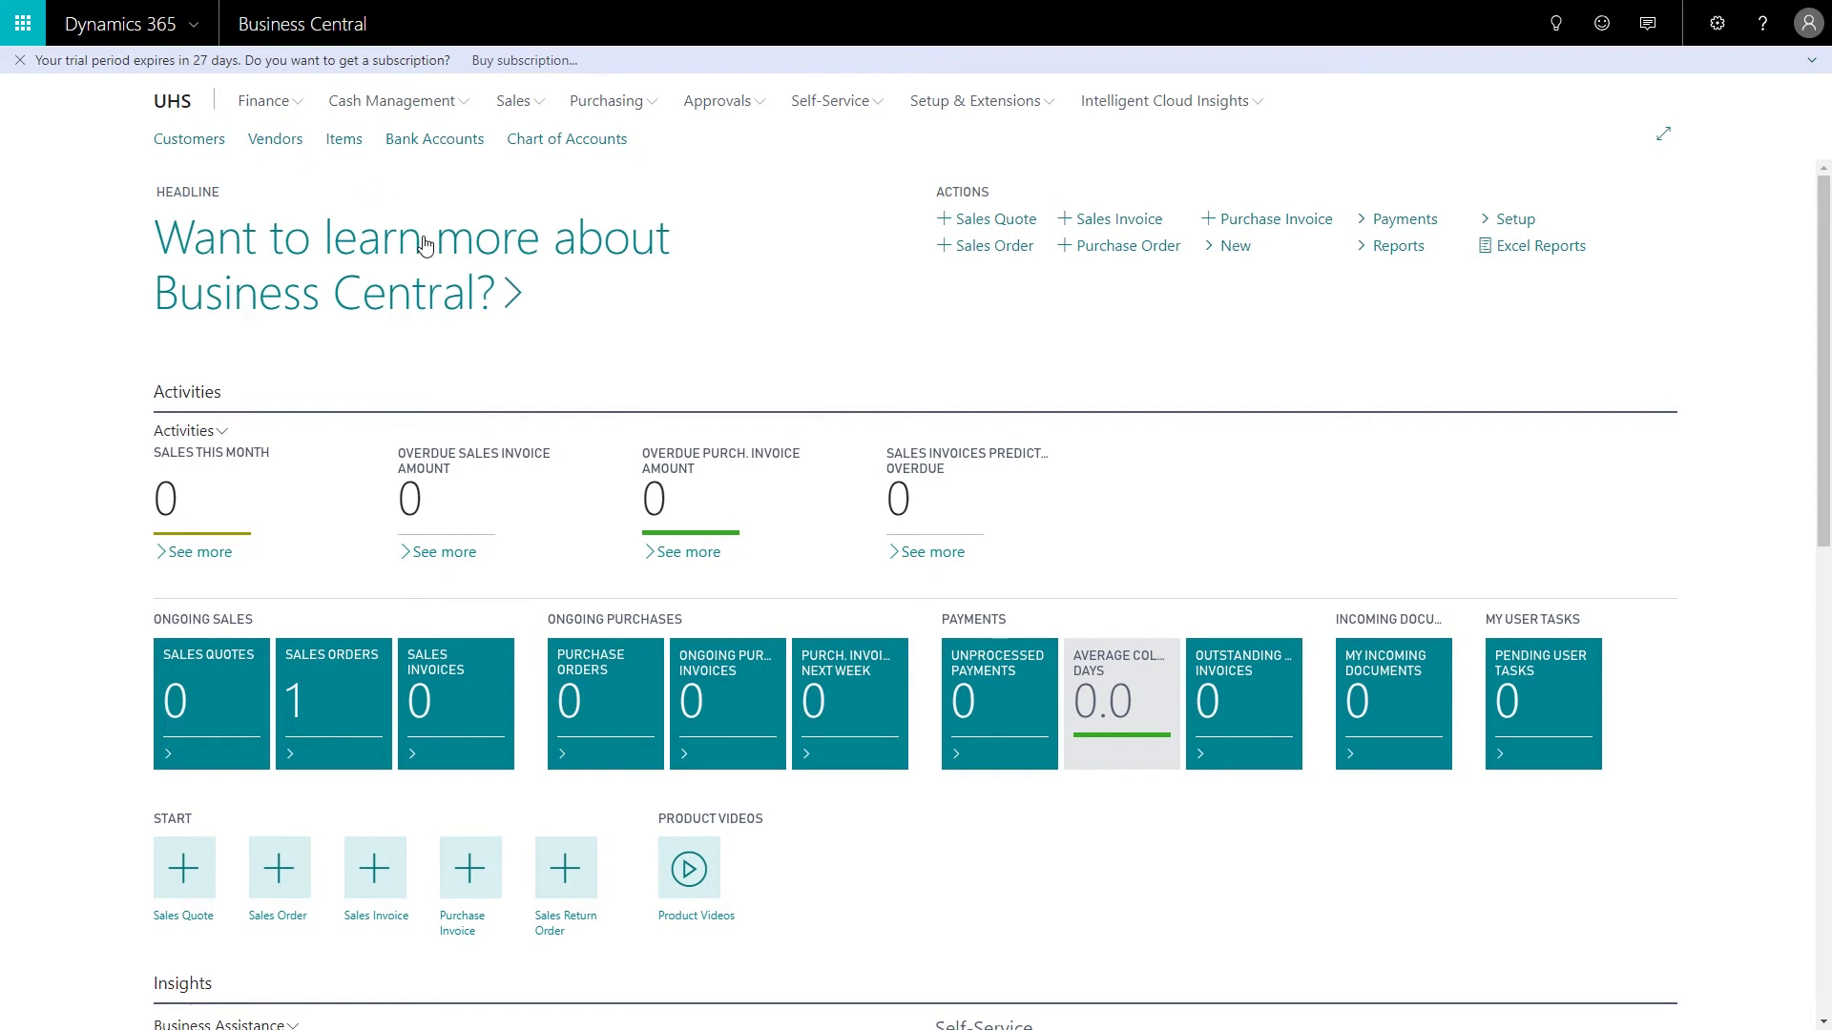
click(19, 60)
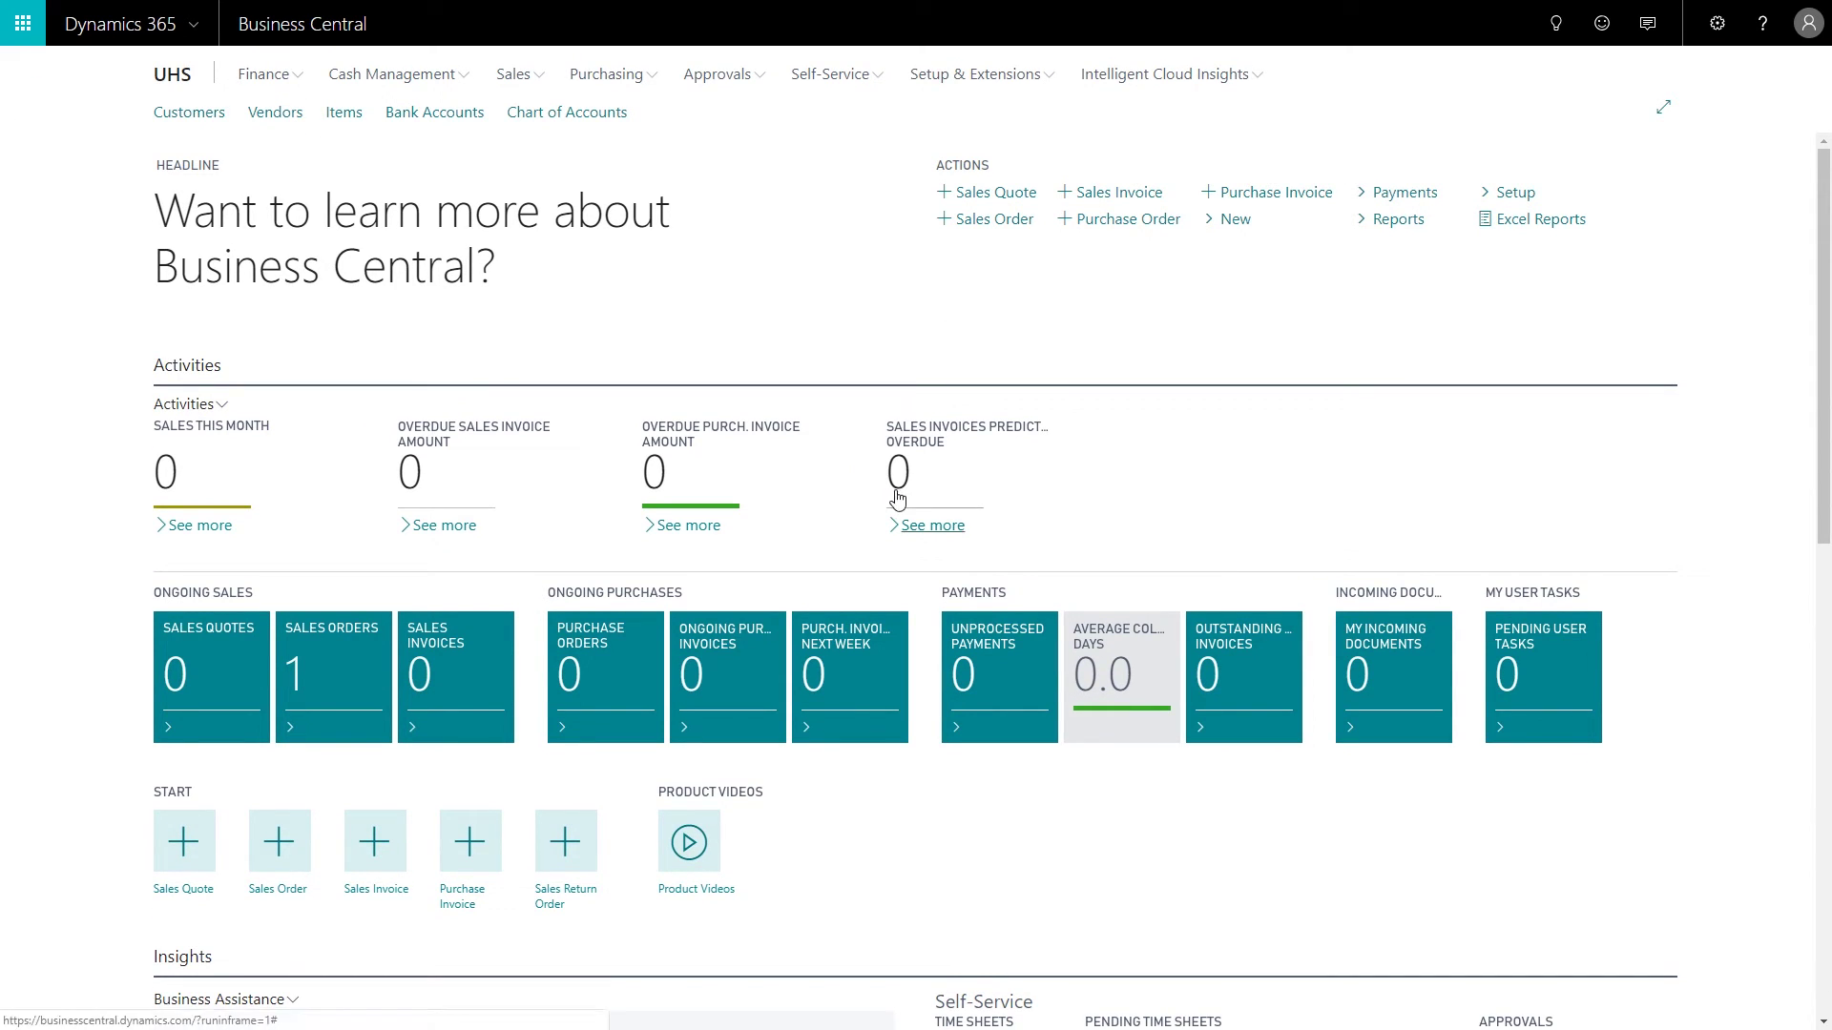
click(534, 76)
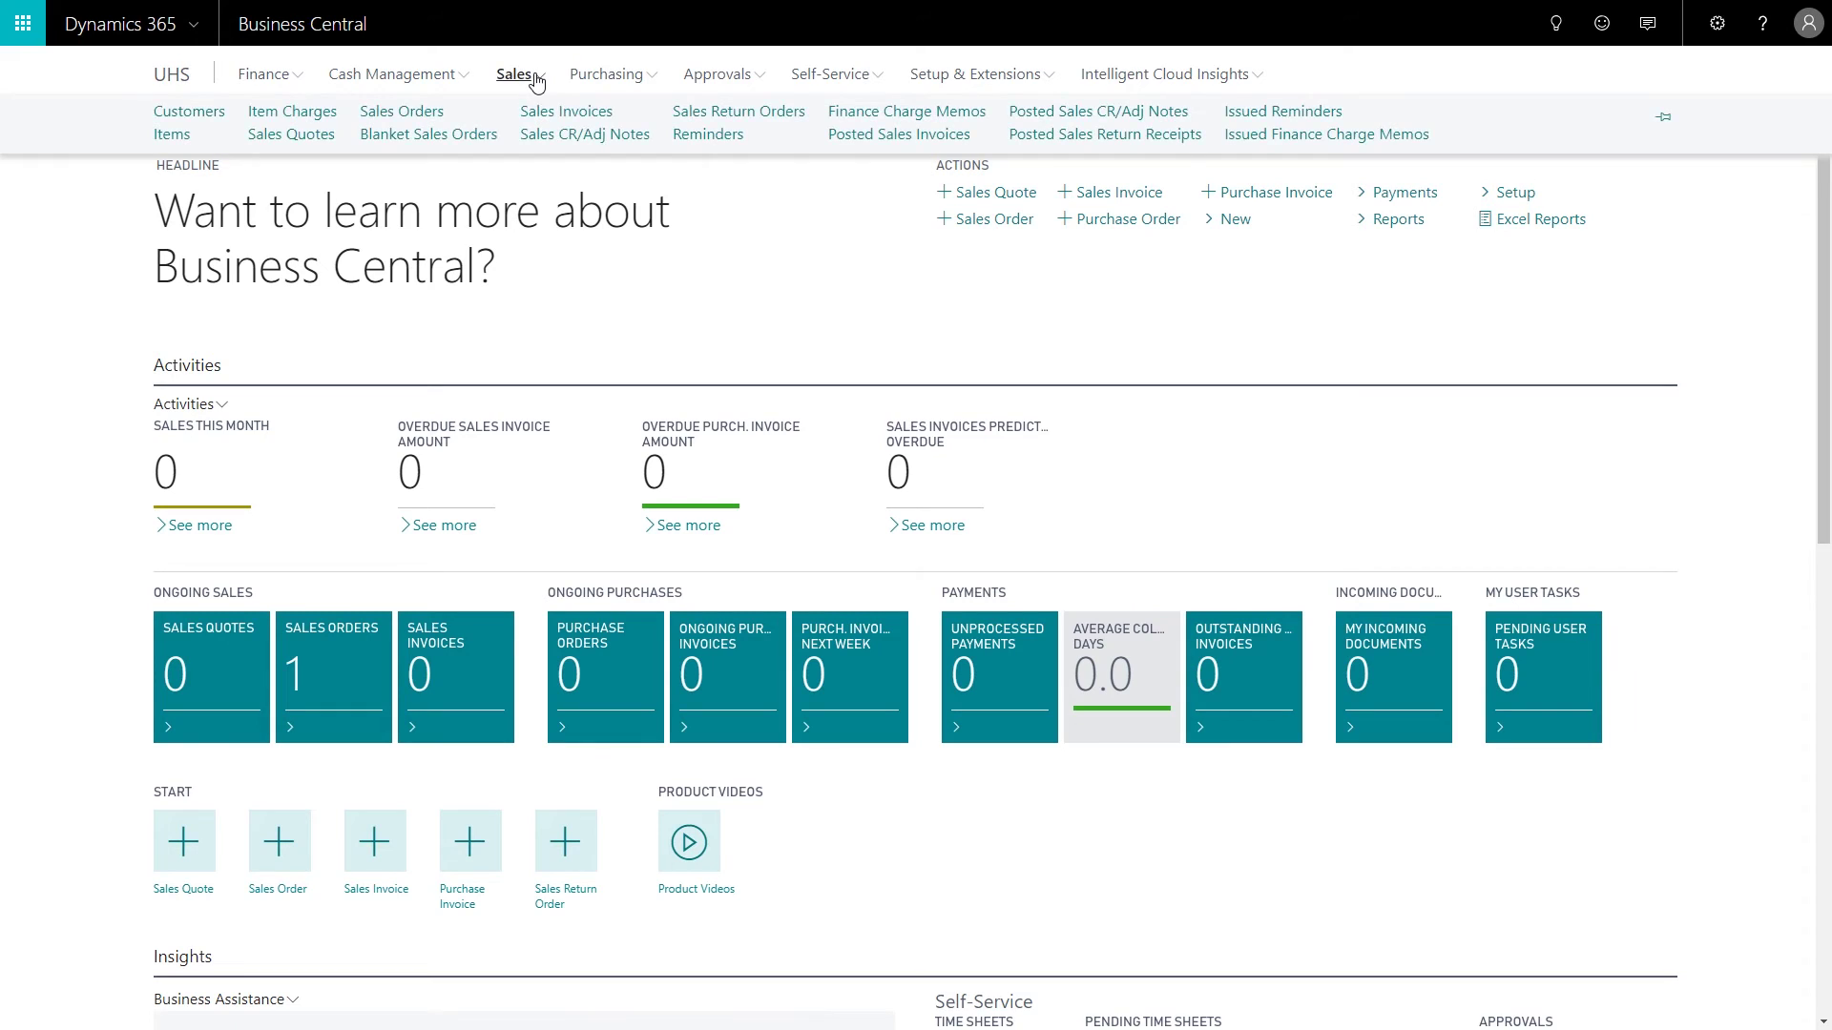
click(380, 113)
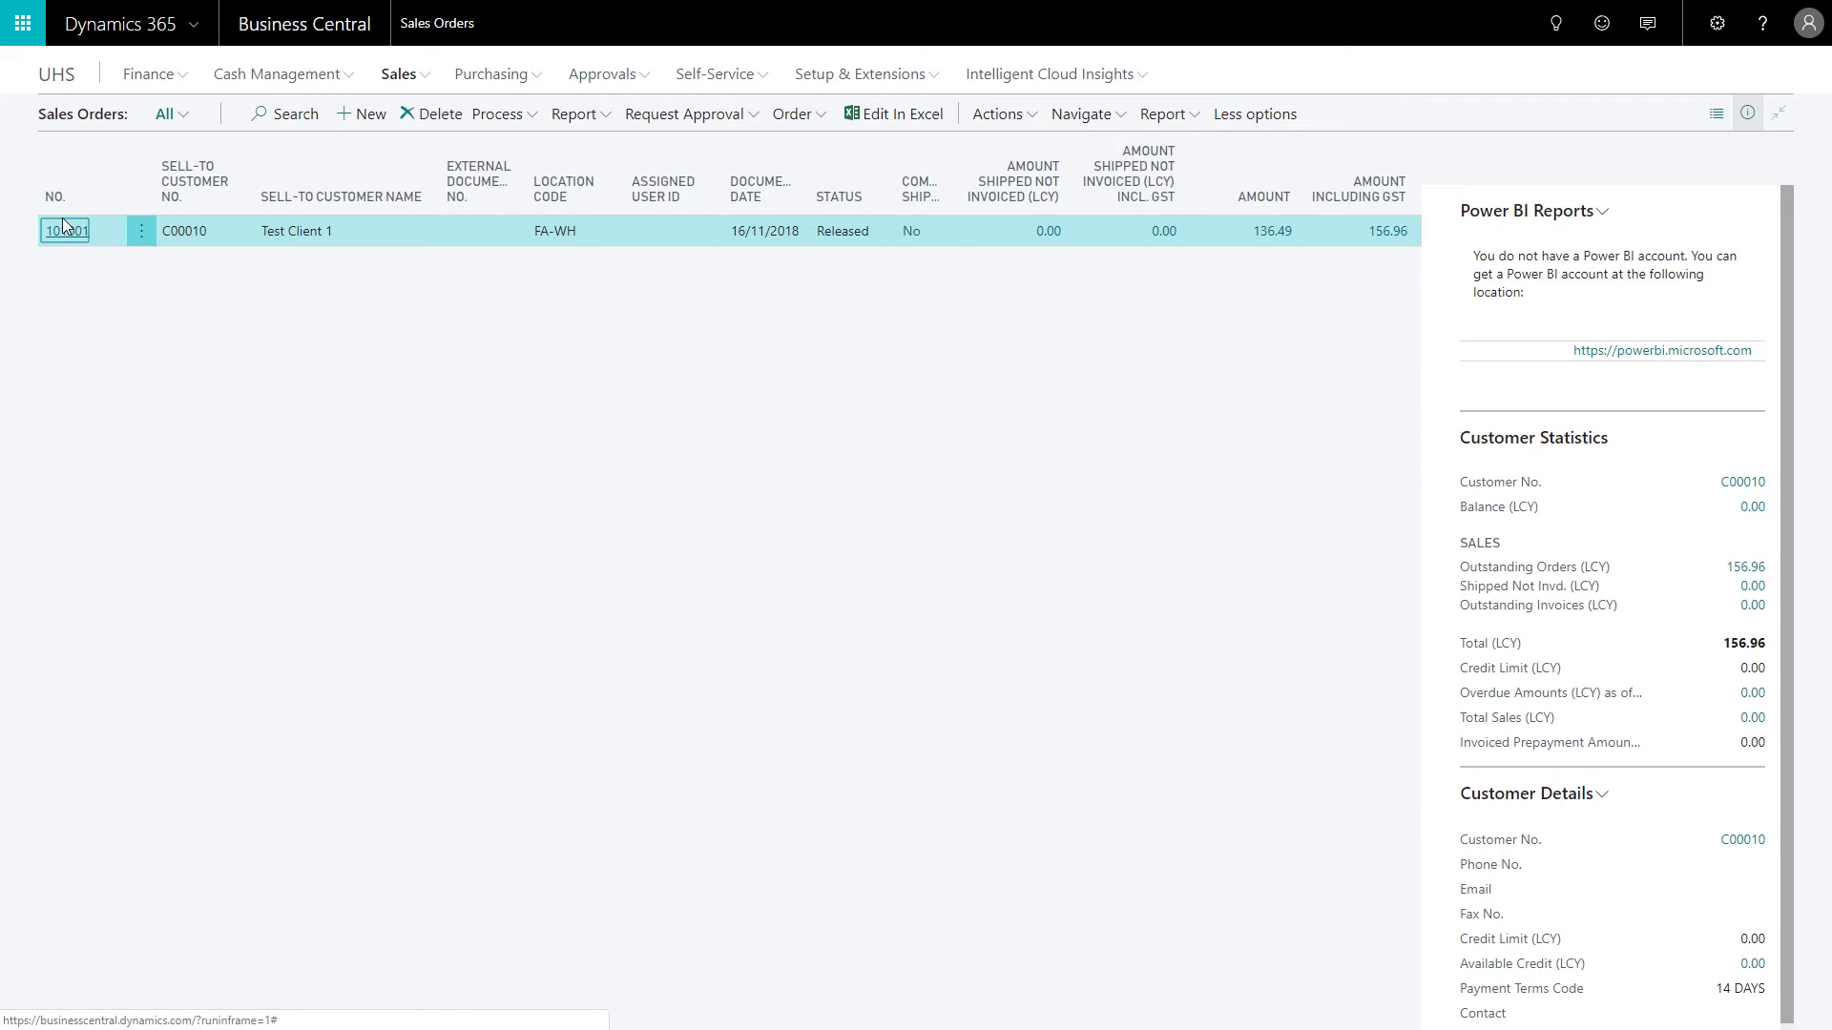
Step: Select sales order 101001 and start emailing its order confirmation
click(57, 231)
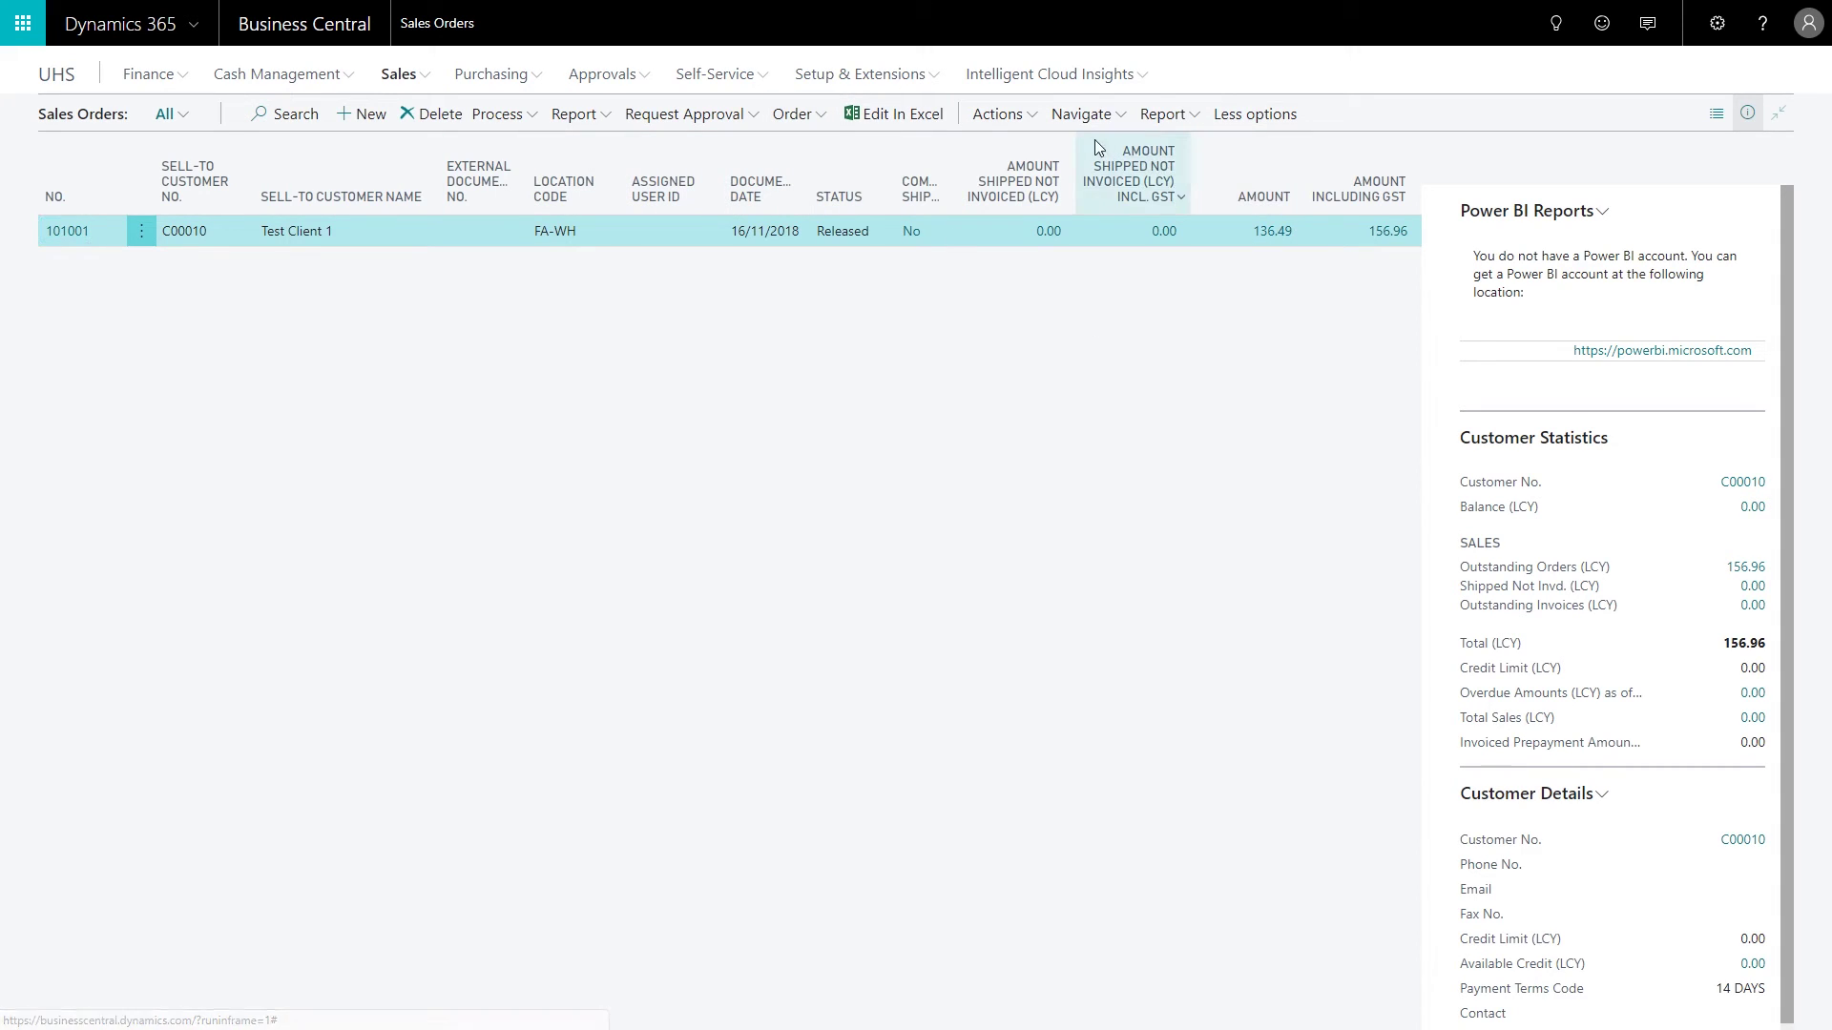
click(1023, 121)
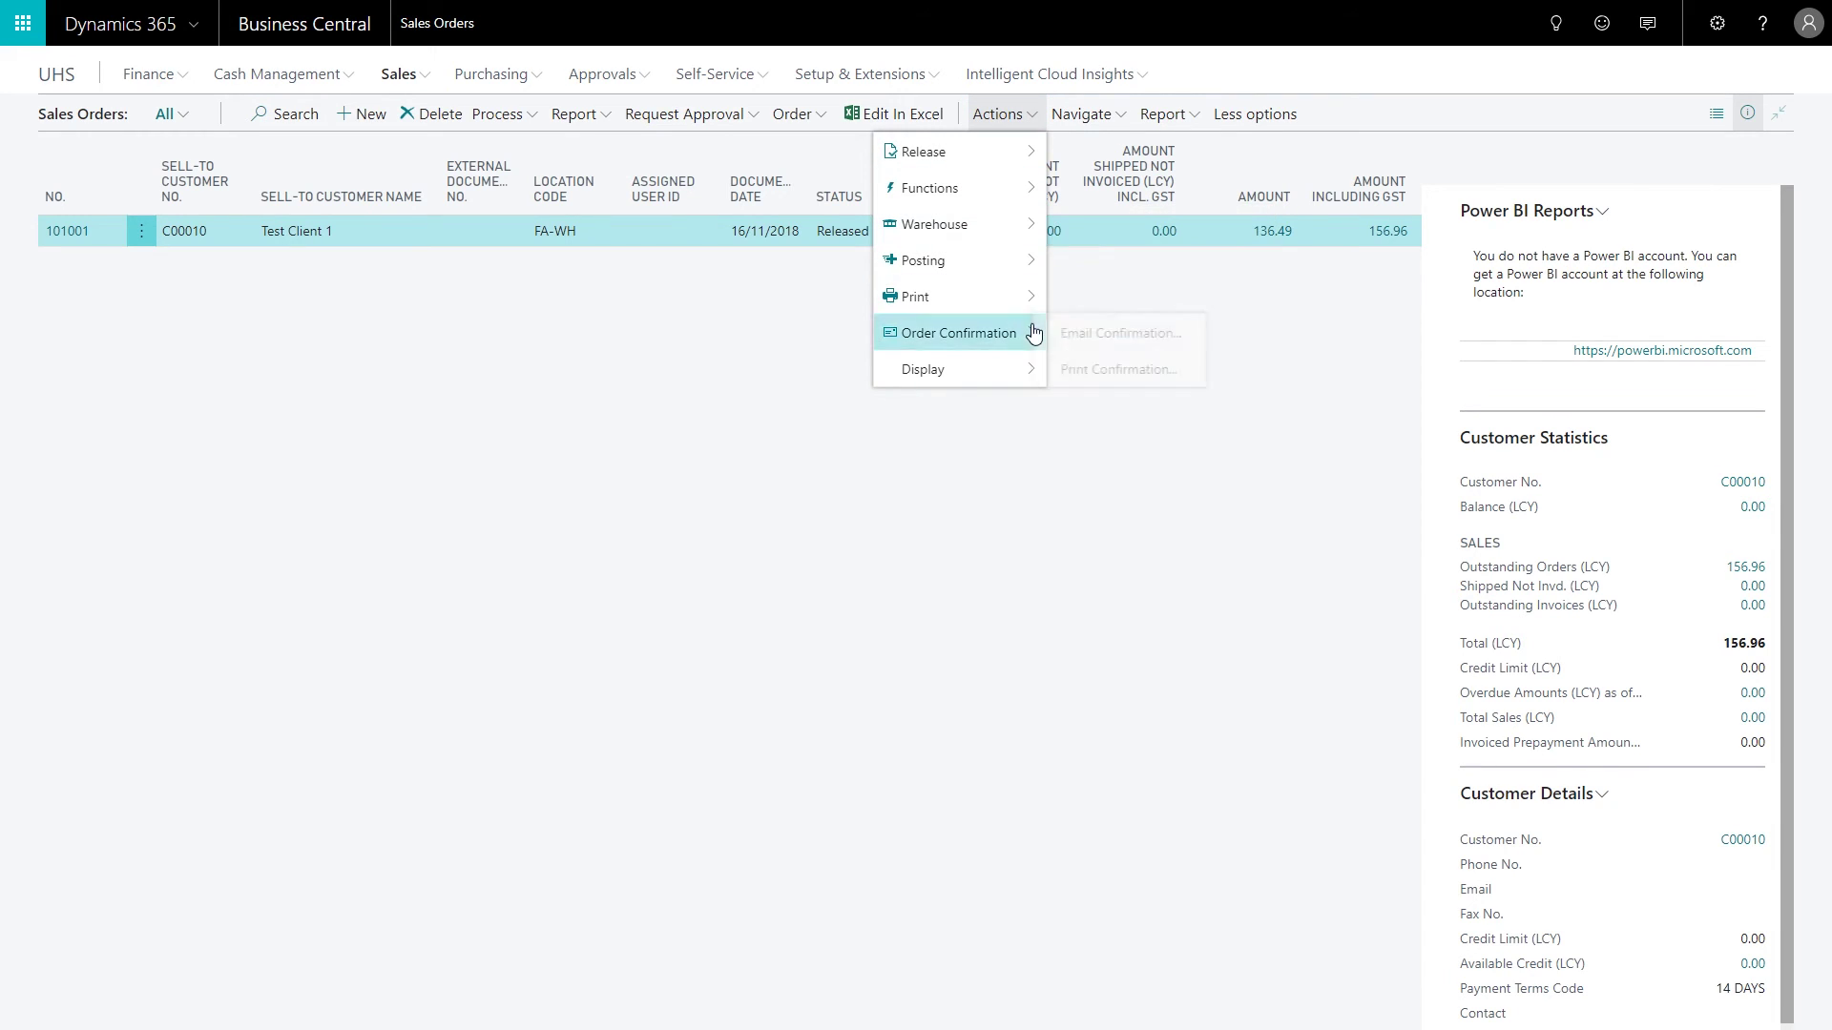
mouse_move(1034, 331)
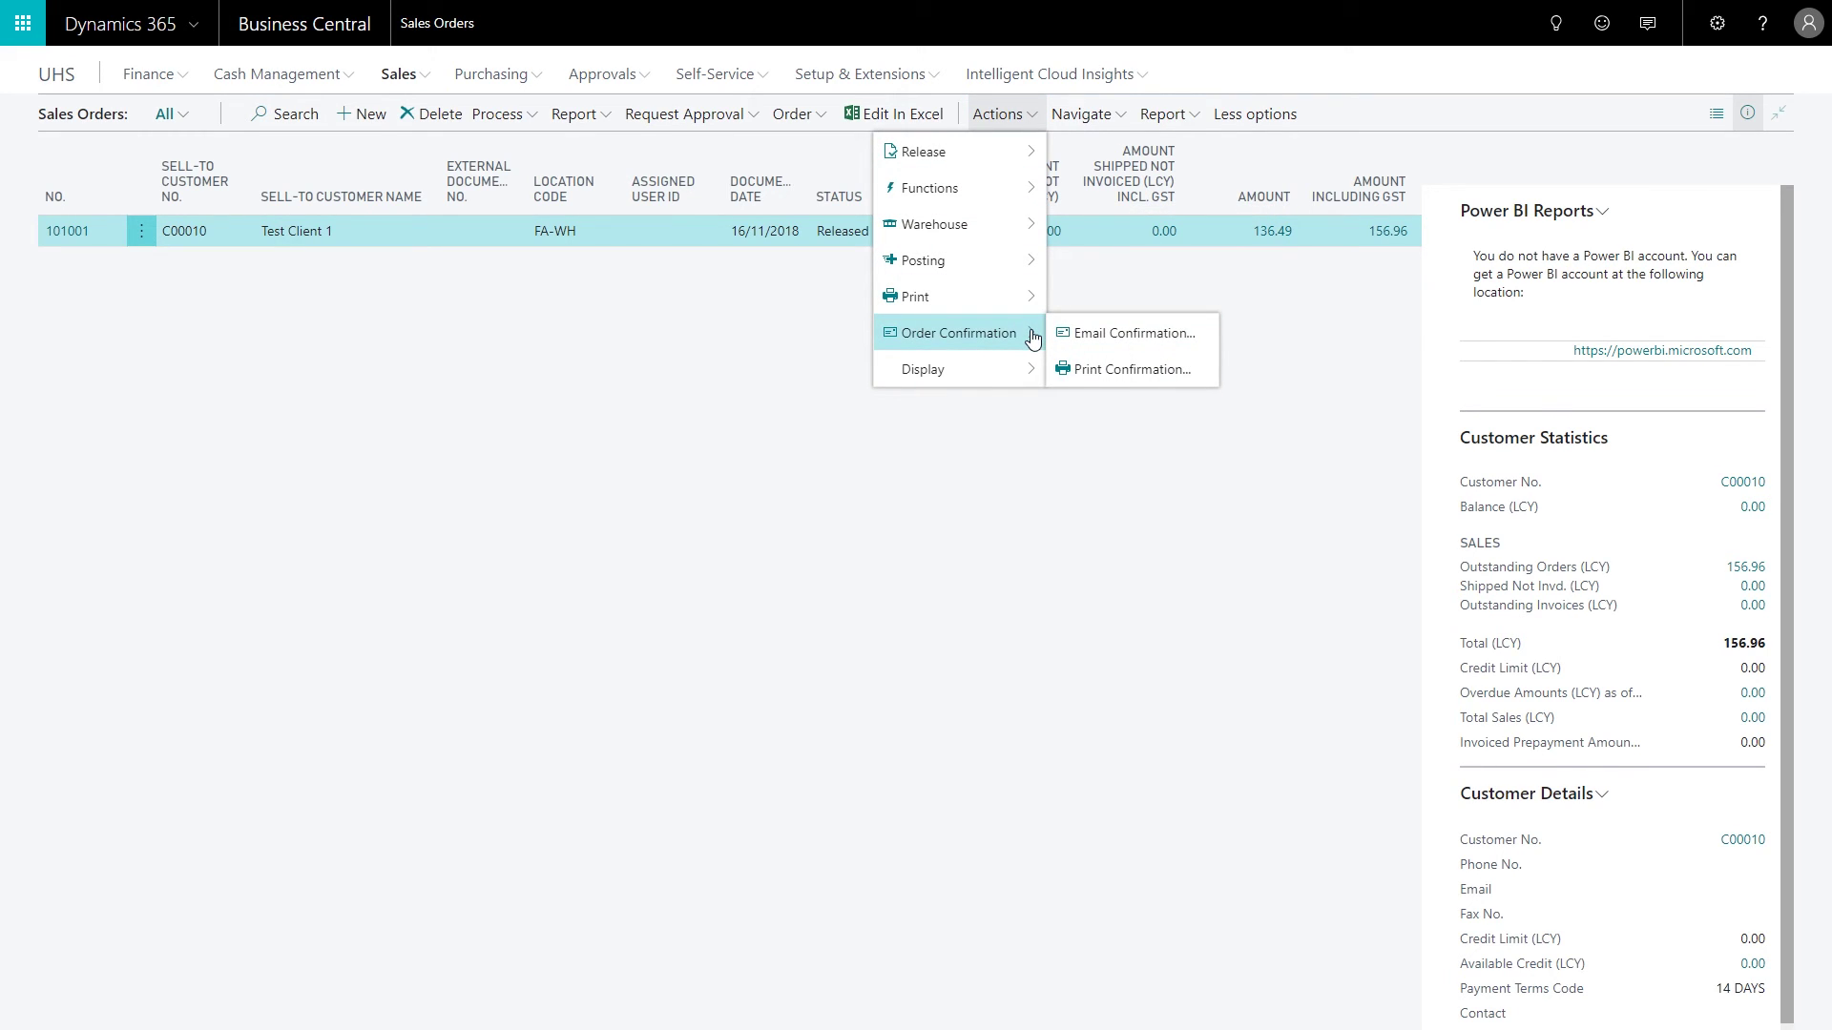
click(1116, 333)
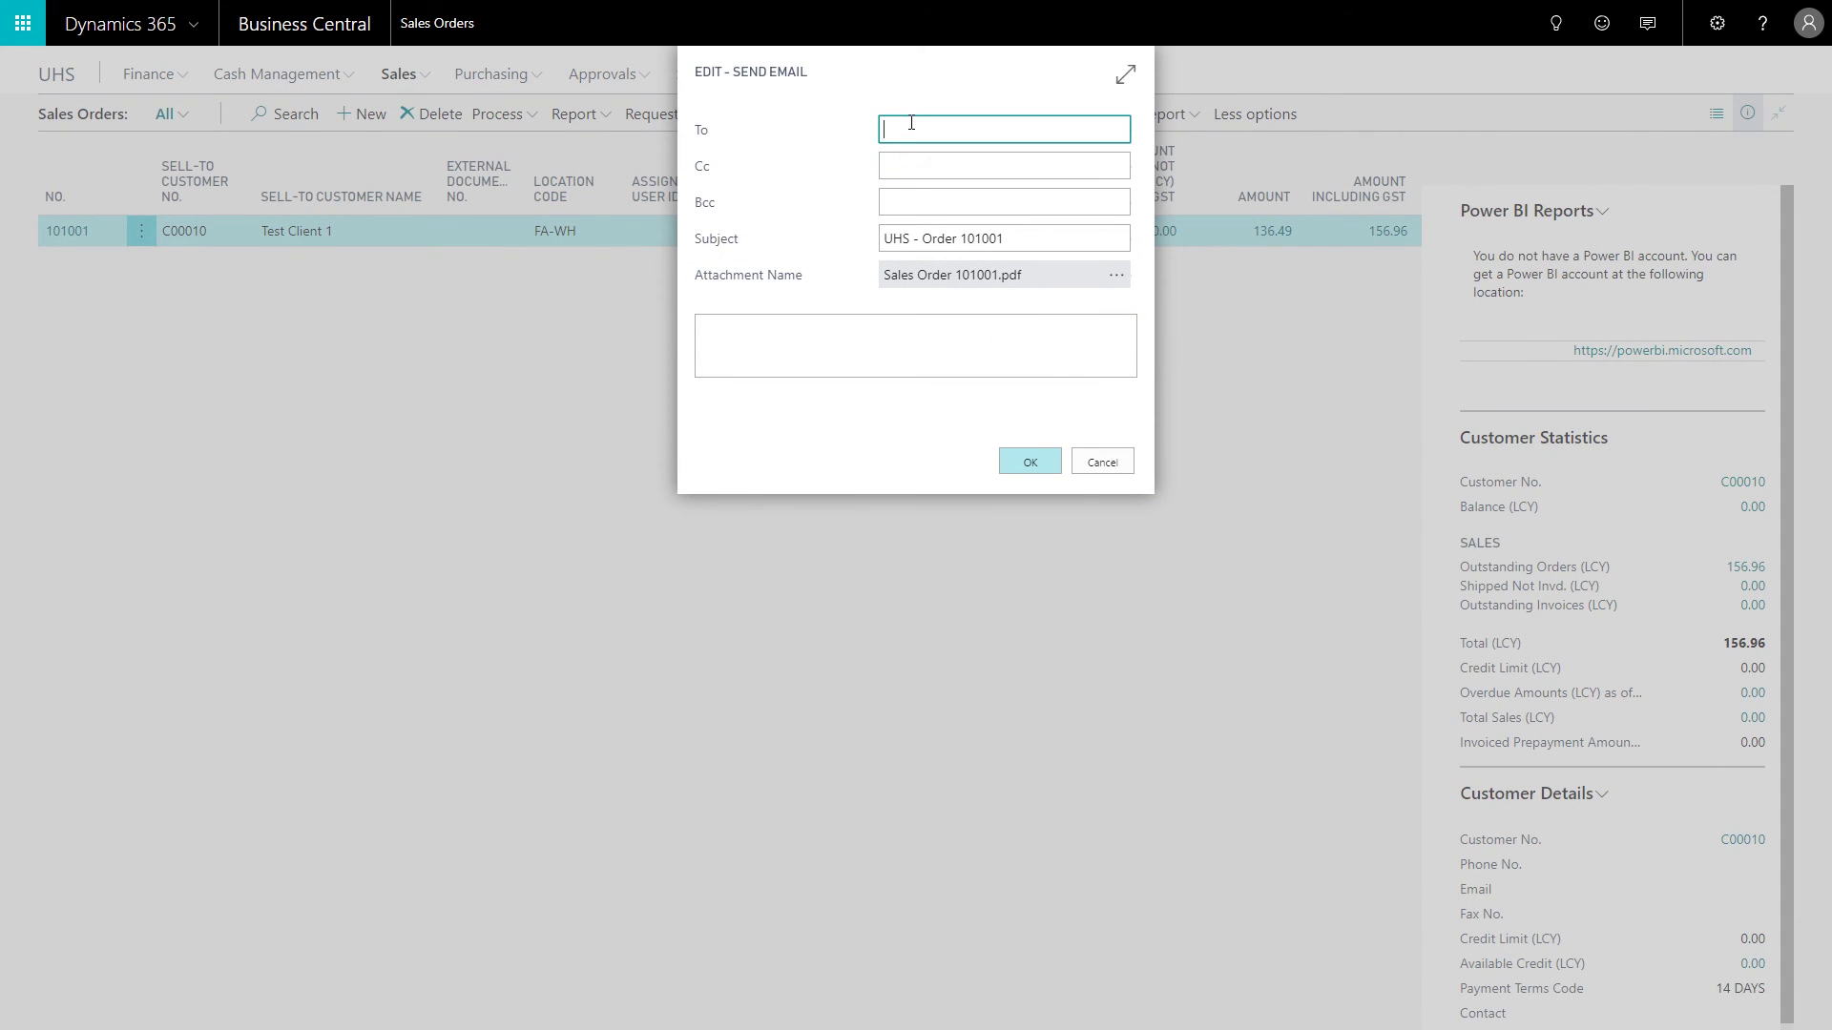
Step: Enter the recipient's e-mail address and send the confirmation with Sales Order 101001.pdf attached
click(973, 422)
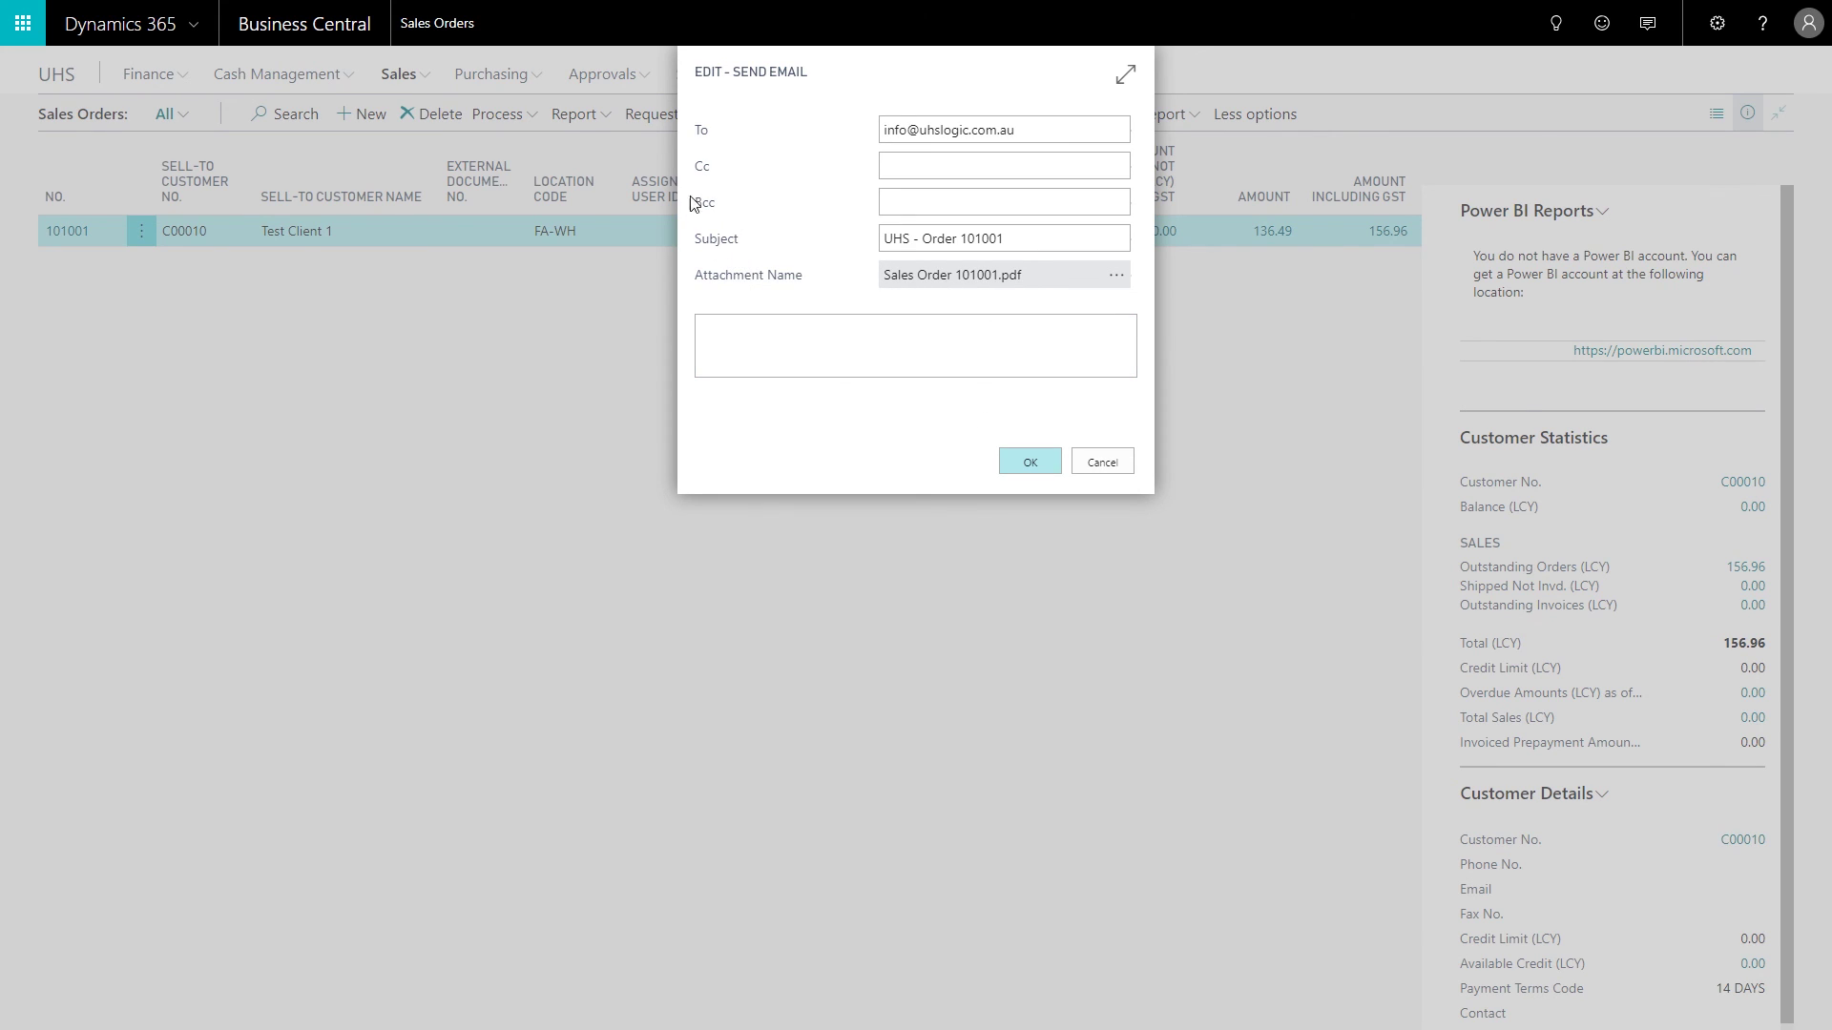
click(1022, 470)
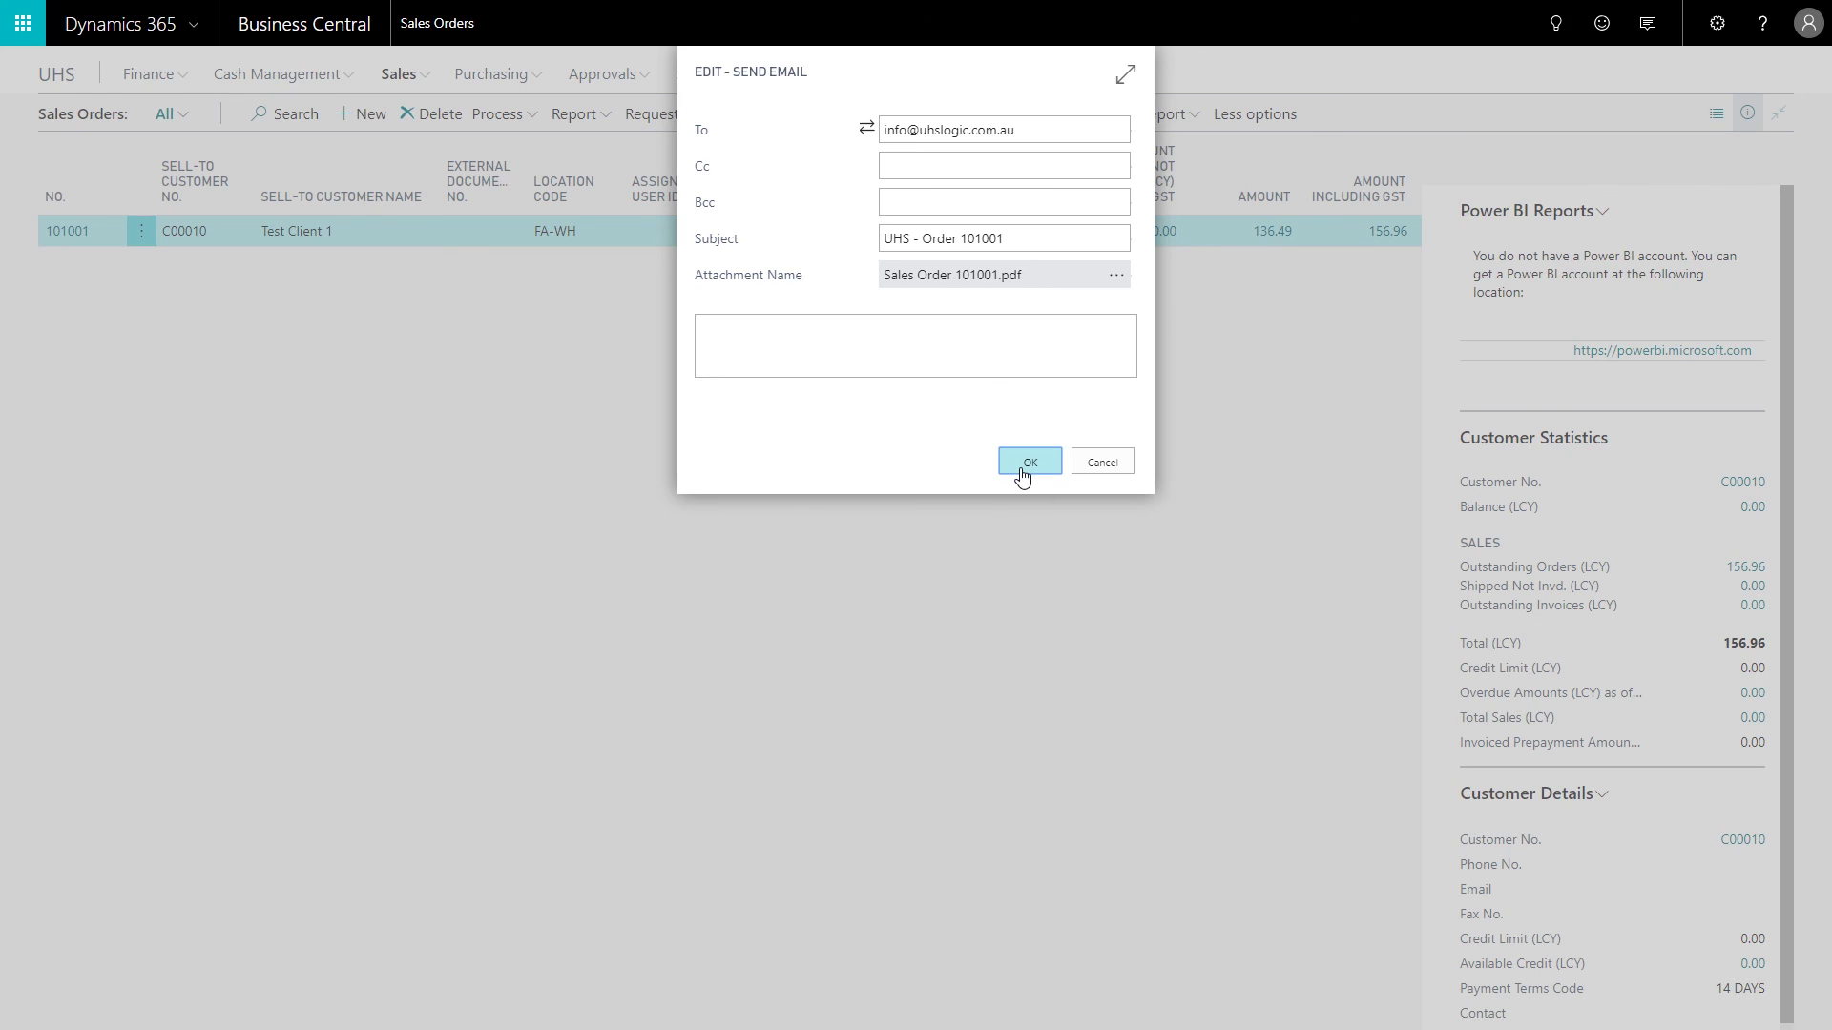